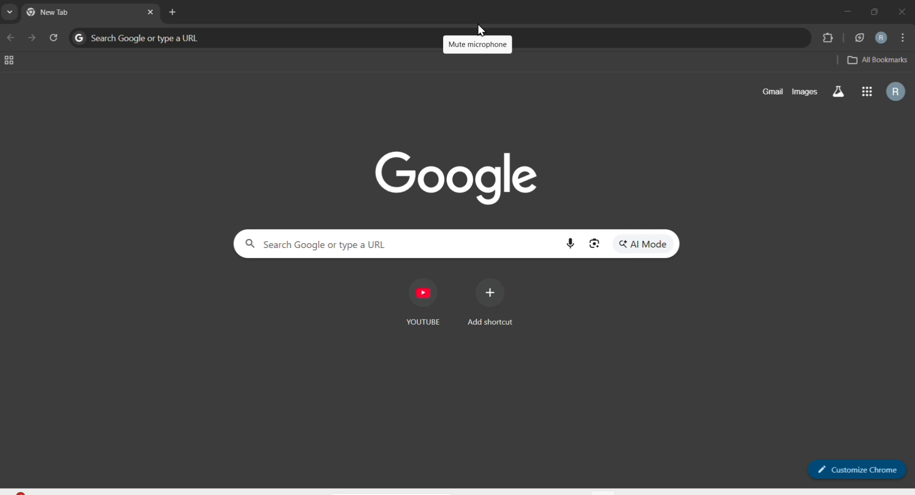
Step: Search Google for 'e district' and open the eDistrict WB home page result
left_click(451, 249)
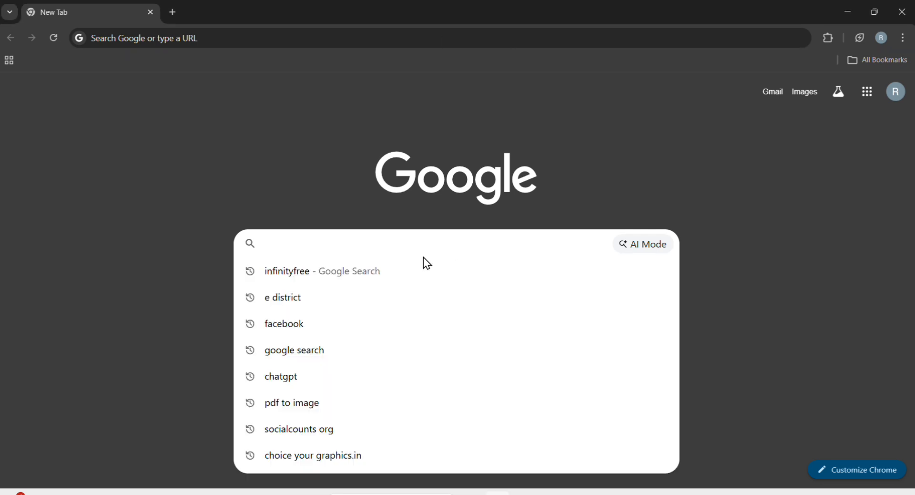
left_click(383, 303)
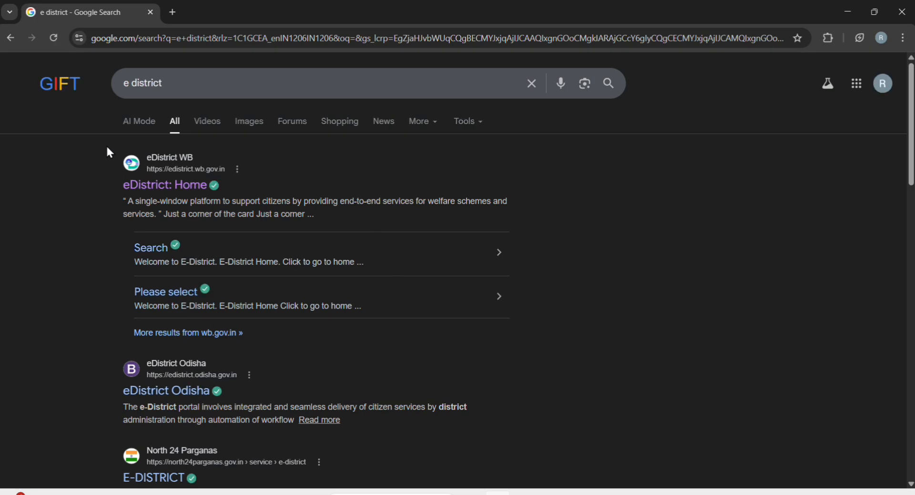
left_click(193, 183)
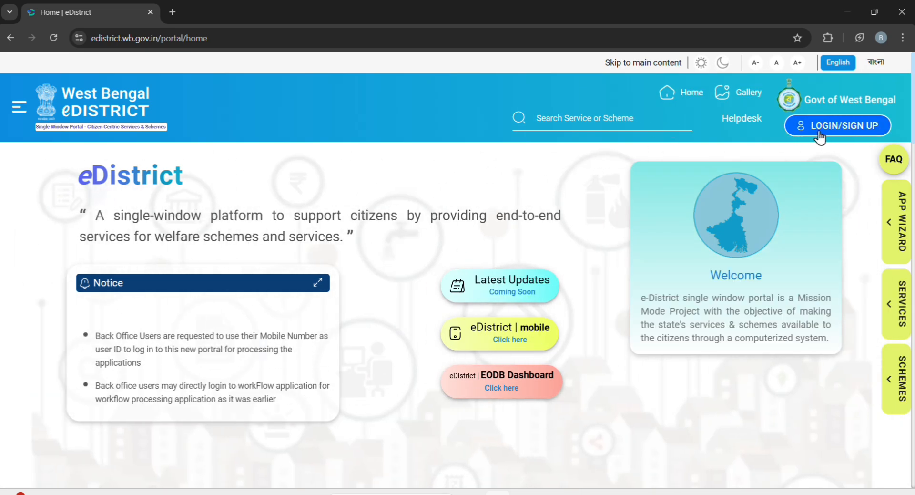
Step: On the login page, submit the account username with the captcha
left_click(865, 129)
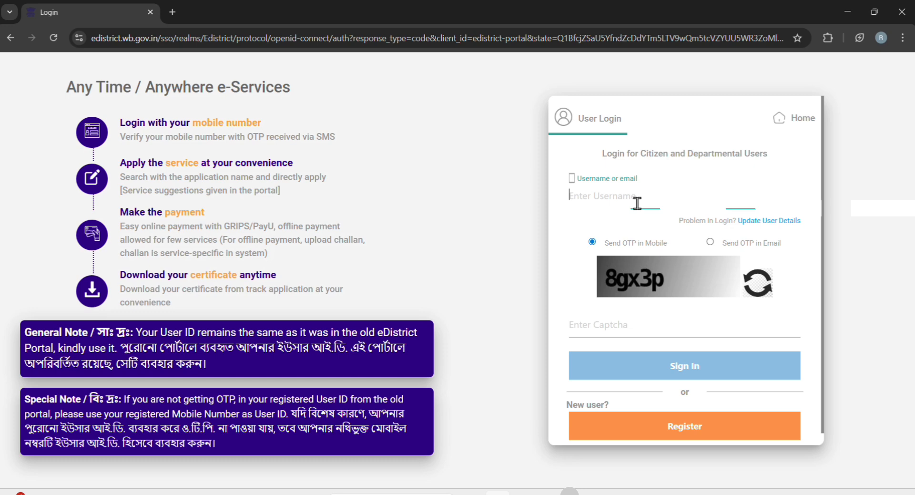
type("ranajit0000")
left_click(630, 319)
type("8")
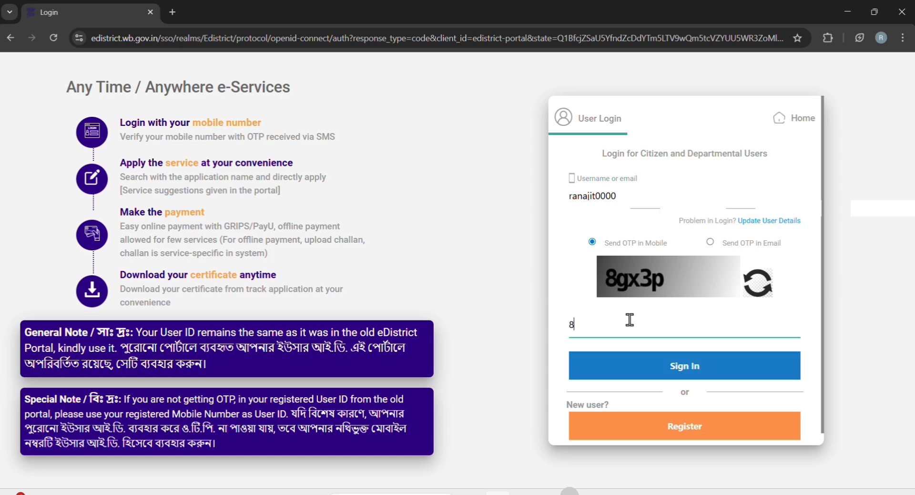
type("gx39")
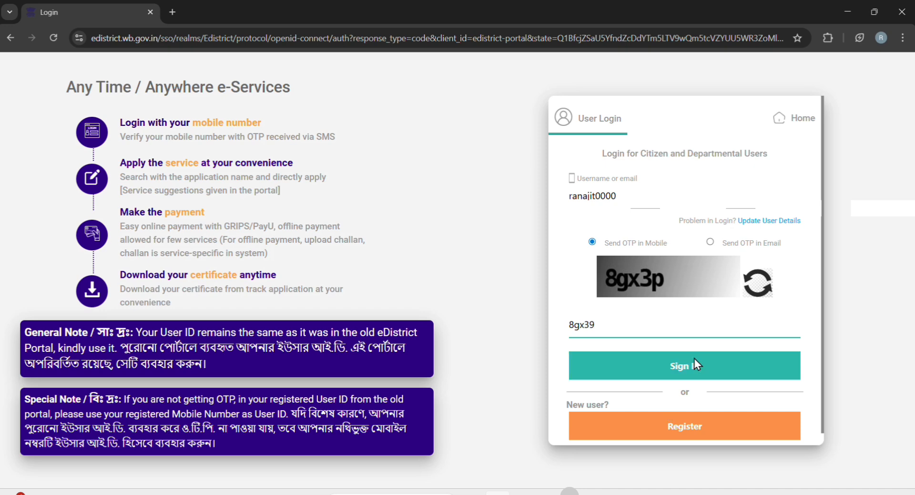
left_click(694, 360)
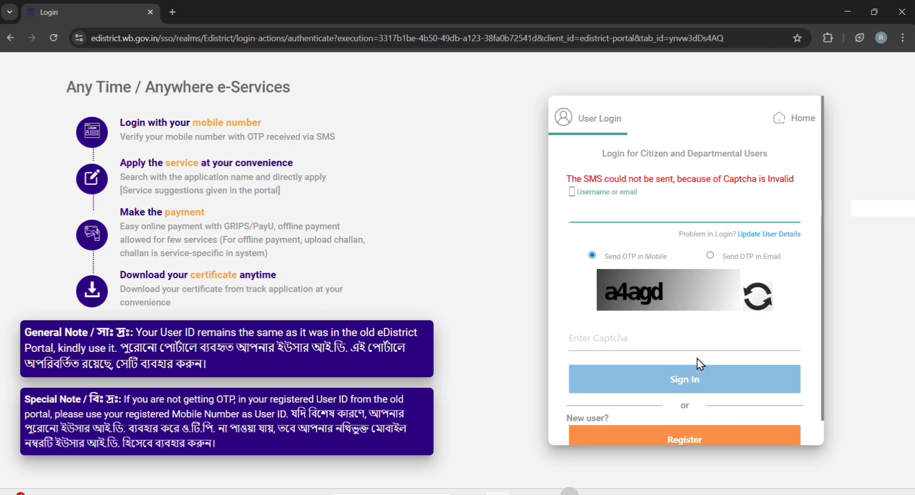
Step: Enter the newly shown captcha, sign in, and type the received one-time password
left_click(690, 336)
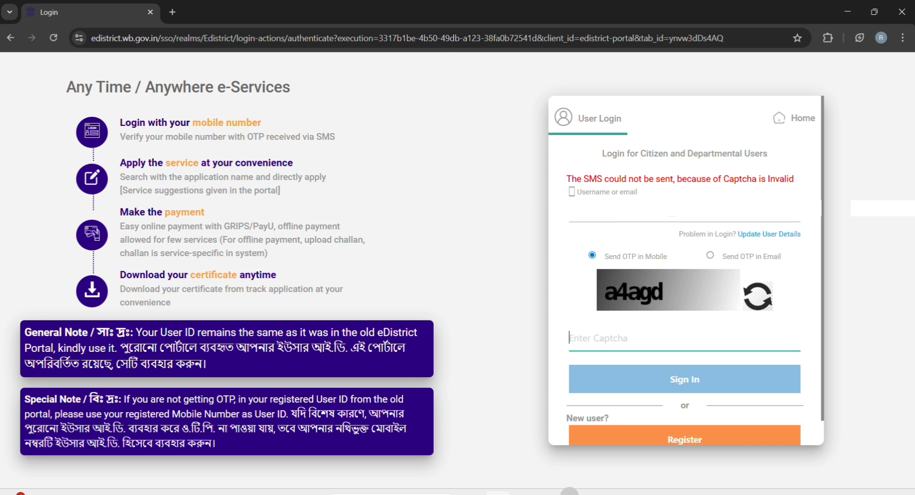
type("a")
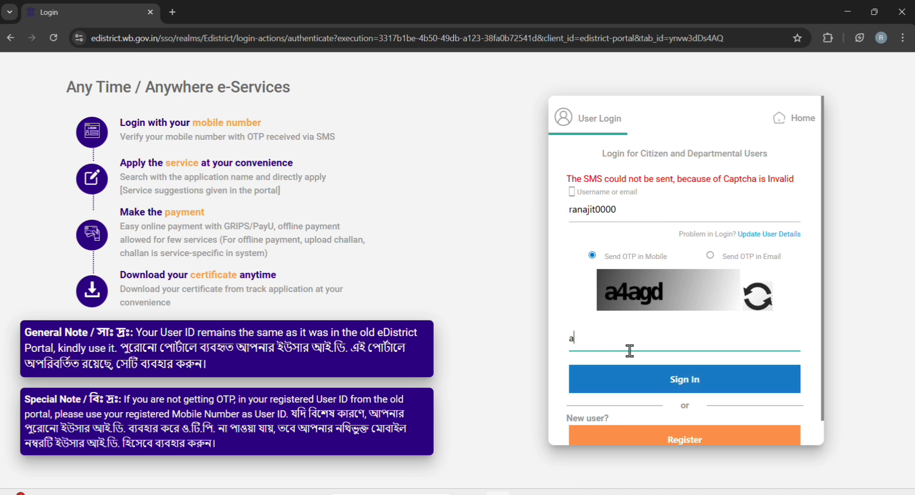
type("4agd")
left_click(643, 390)
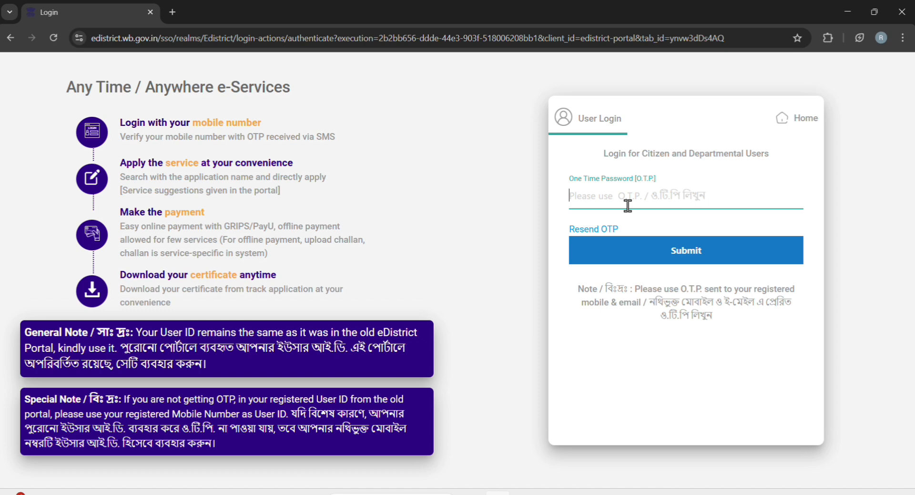
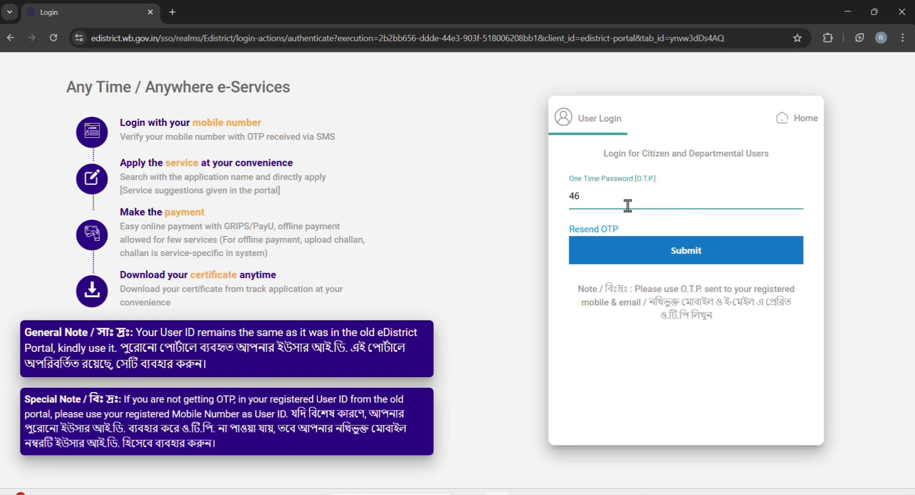
Step: Submit the OTP, review the listed Income Certificate applications, and open the hamburger menu
left_click(648, 243)
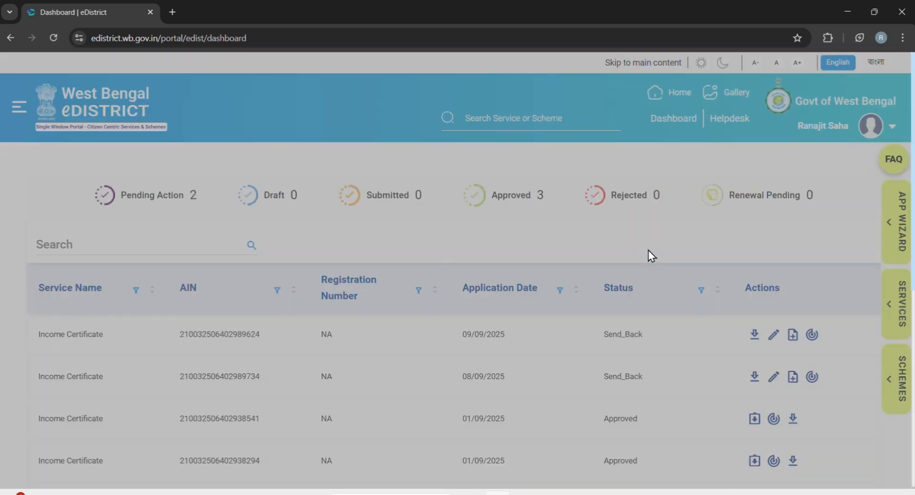
scroll(648, 251, "down", 2)
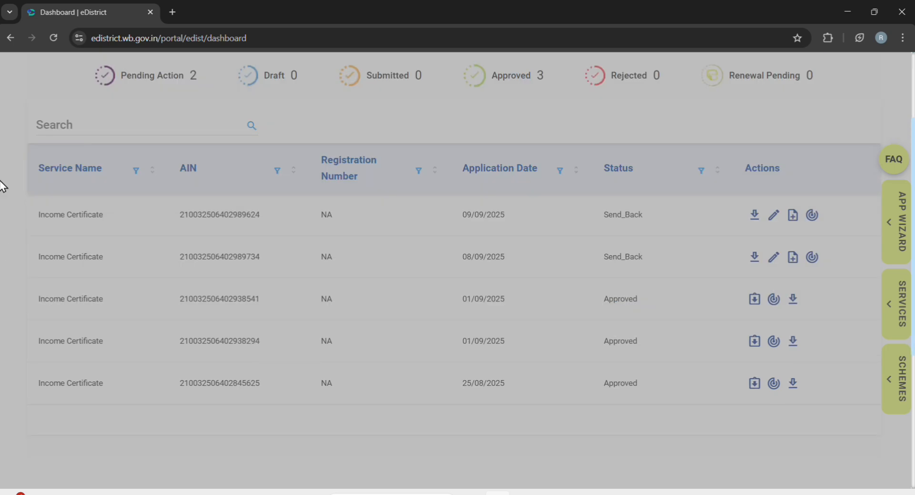
scroll(860, 406, "up", 3)
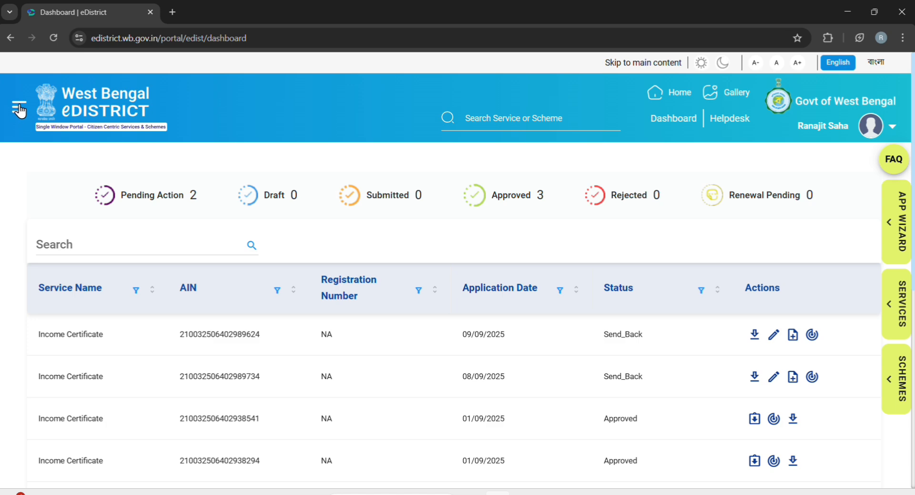
left_click(19, 110)
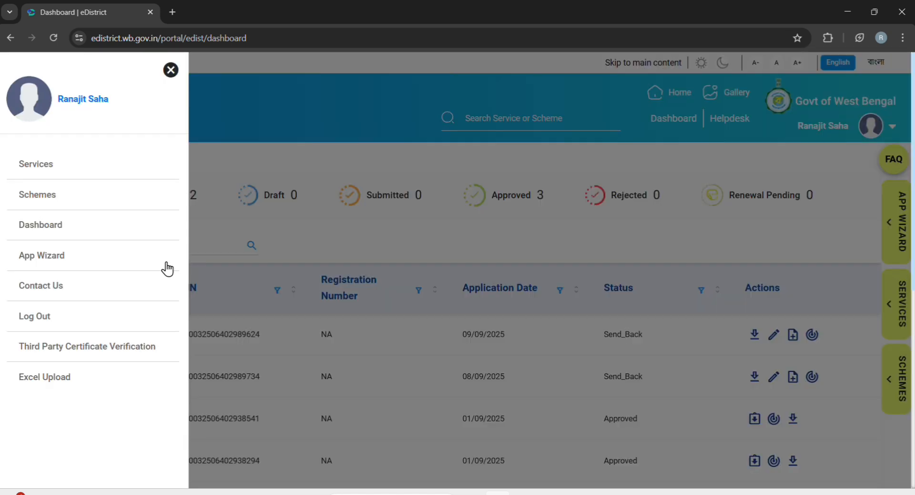
Step: Pick Income Certificate from Services filtered to Certificates and accept its eligibility terms
left_click(44, 166)
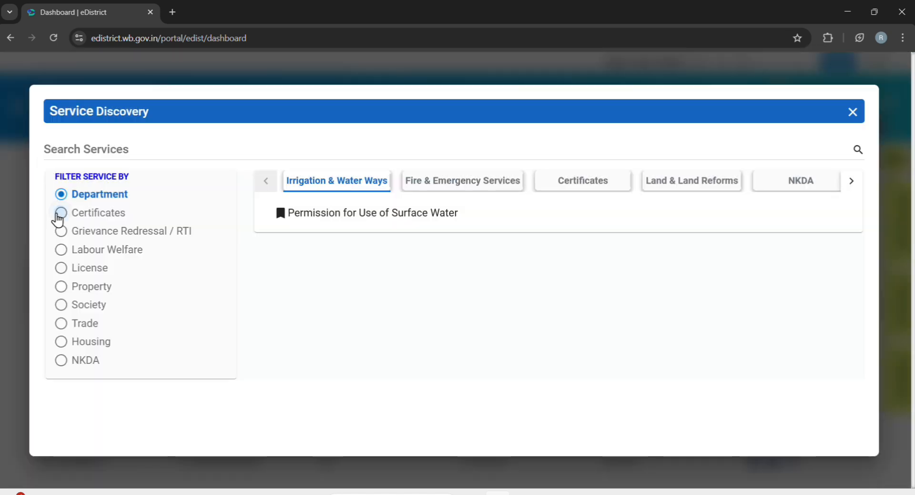
left_click(62, 213)
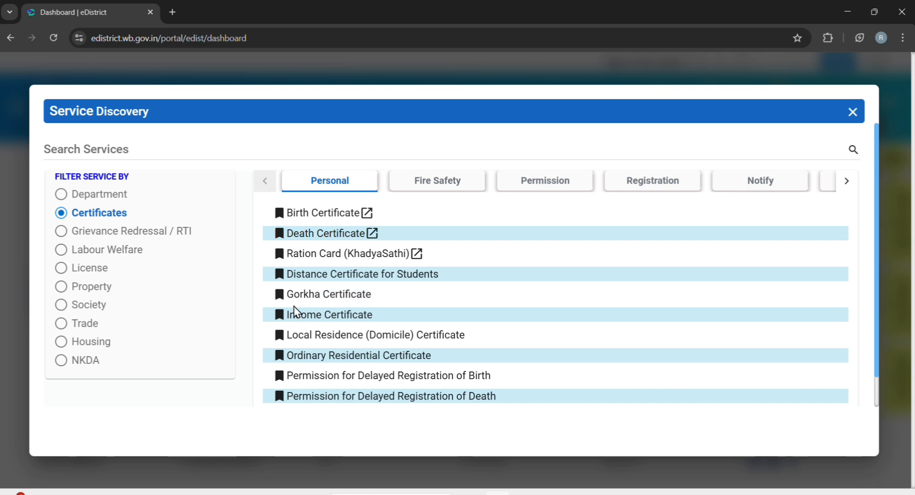
left_click(313, 316)
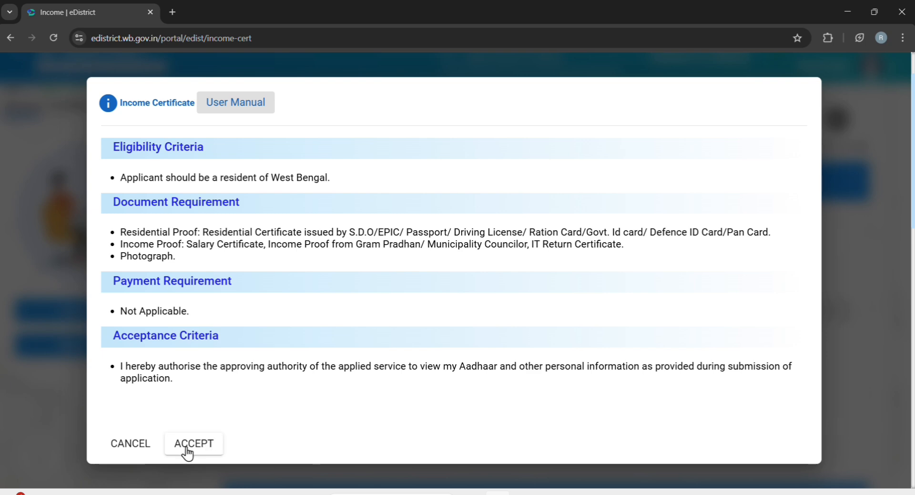
left_click(203, 454)
Step: Set salutation Mr. and fill the name and e-mail from saved browser details
scroll(380, 249, "down", 1)
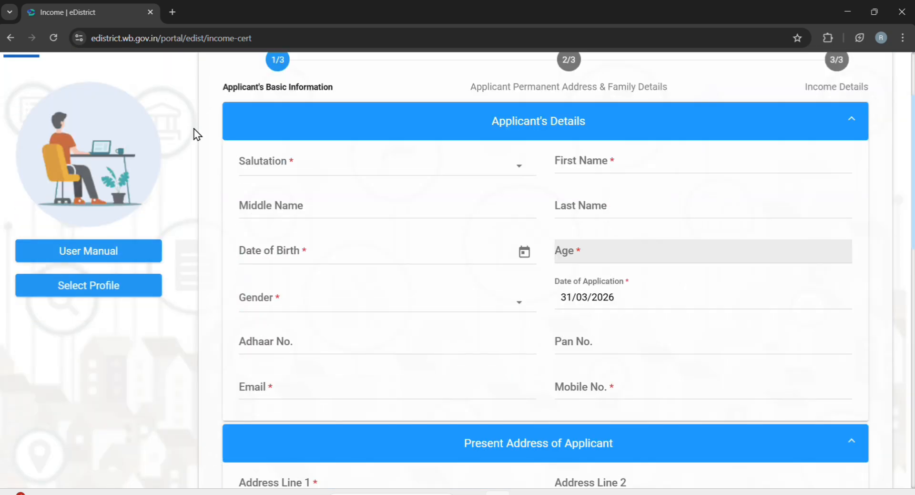
scroll(660, 190, "down", 13)
scroll(659, 191, "up", 13)
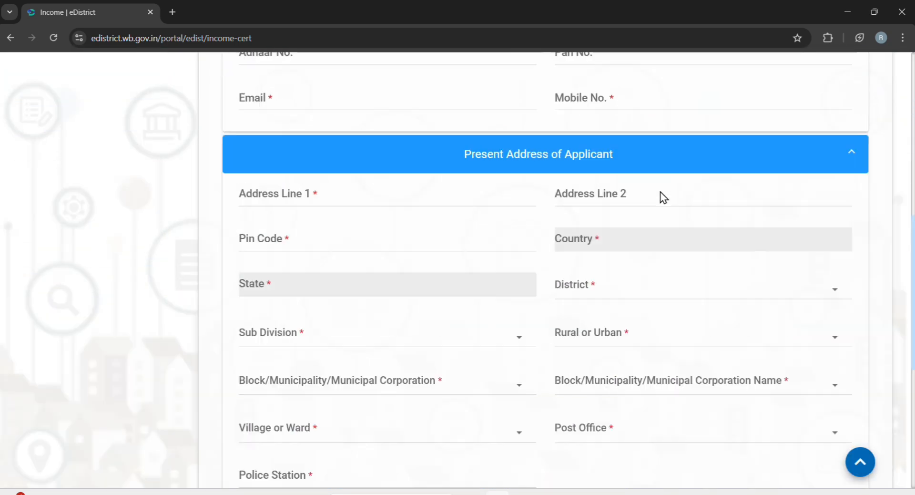
scroll(659, 190, "up", 1)
left_click(523, 219)
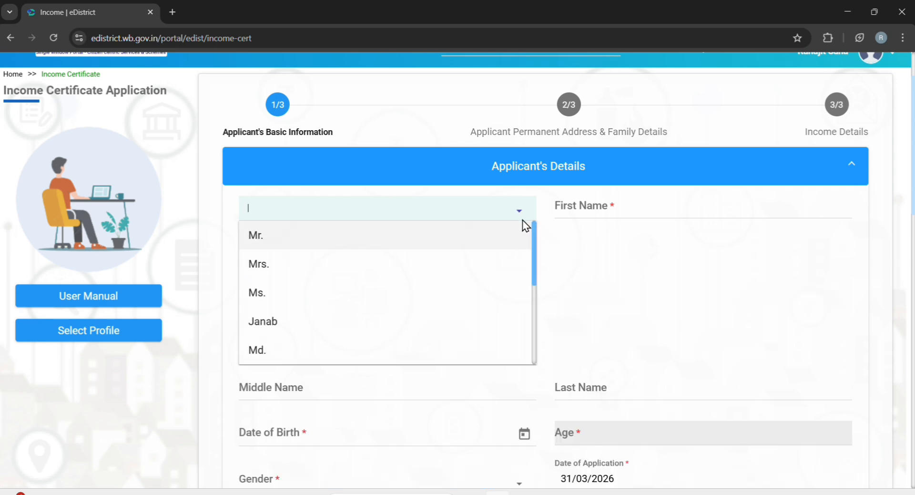
left_click(476, 242)
left_click(588, 206)
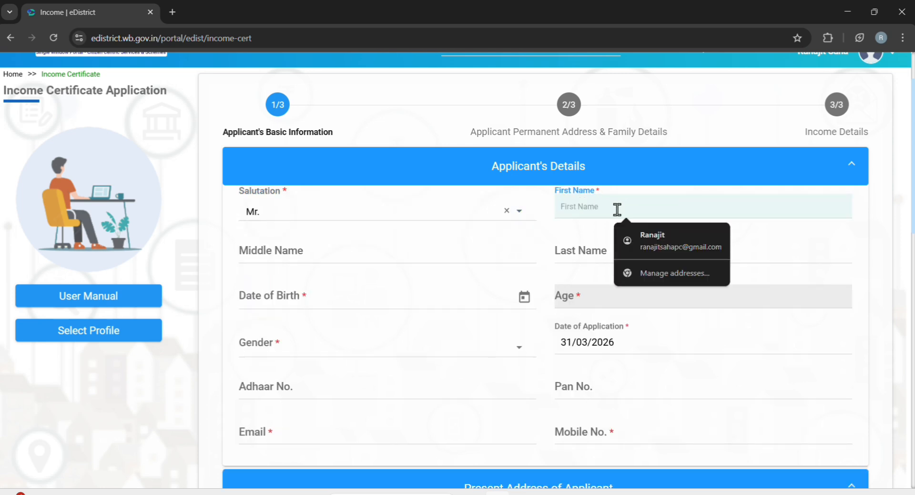
left_click(639, 239)
left_click(460, 249)
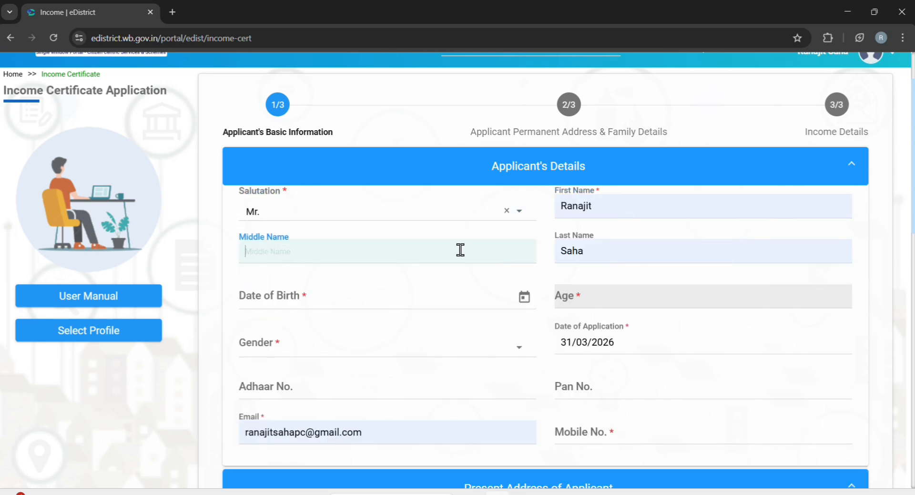
left_click(417, 298)
left_click(524, 297)
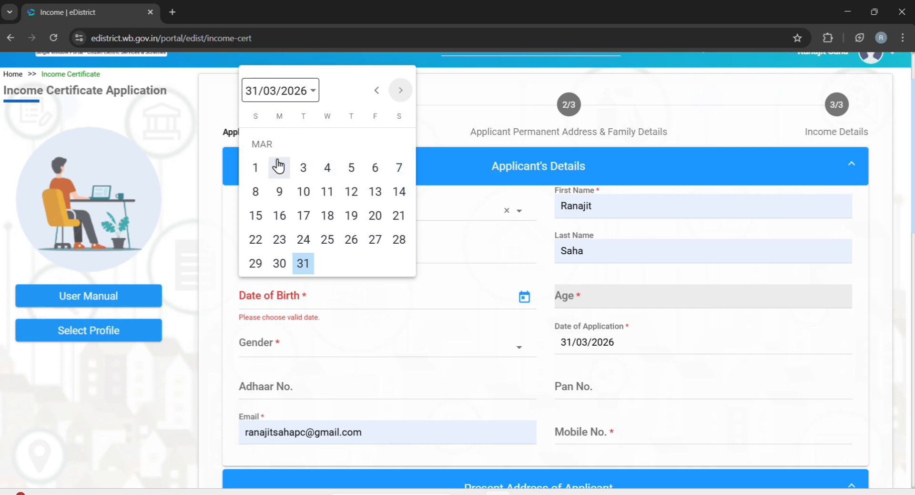
left_click(281, 90)
left_click(265, 178)
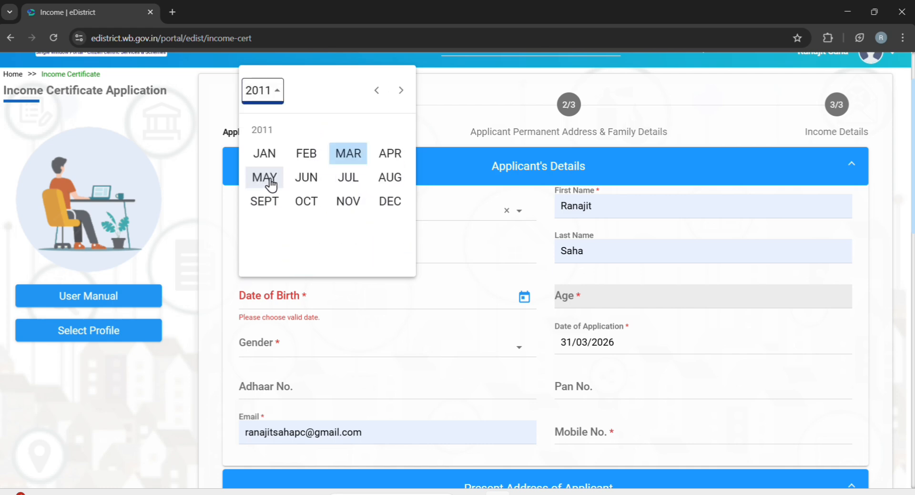
left_click(270, 203)
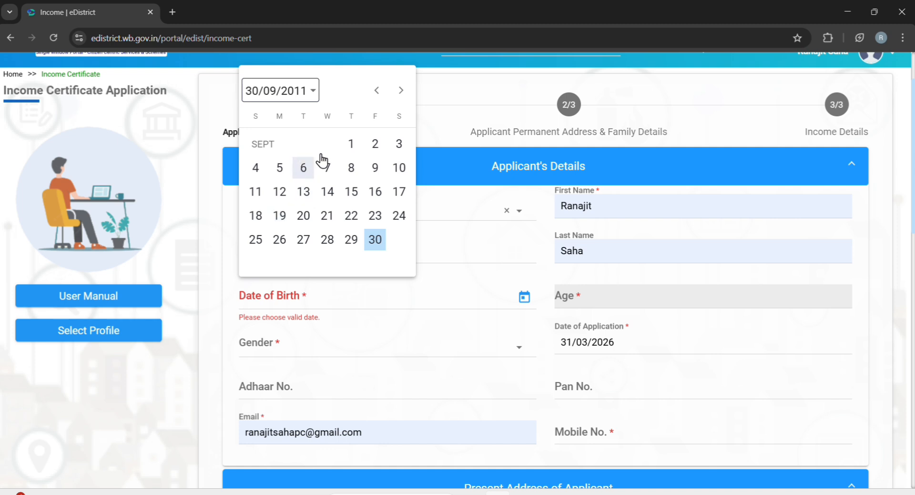
left_click(375, 144)
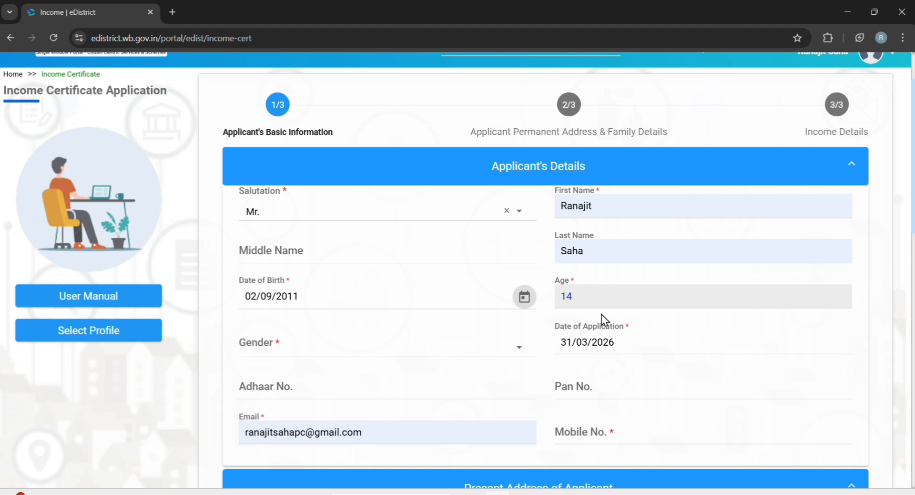
Step: Set gender to Male and enter the applicant's mobile number
scroll(438, 299, "down", 1)
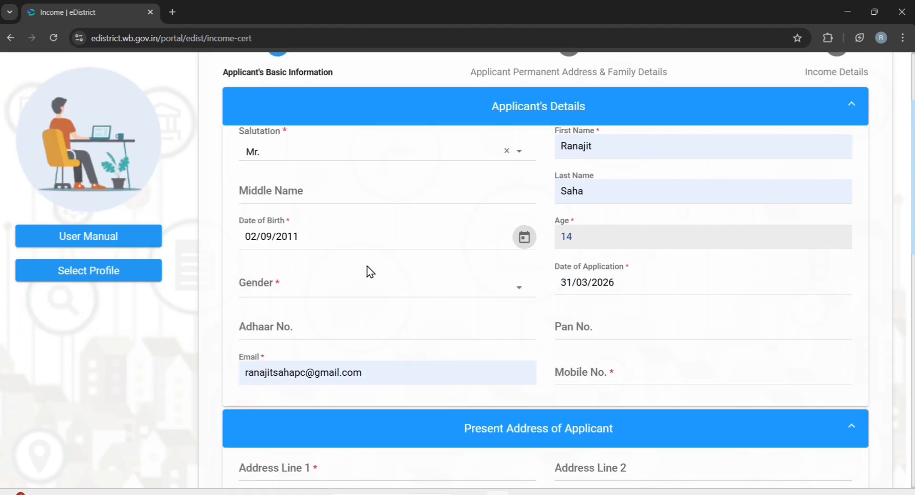
left_click(357, 285)
left_click(318, 327)
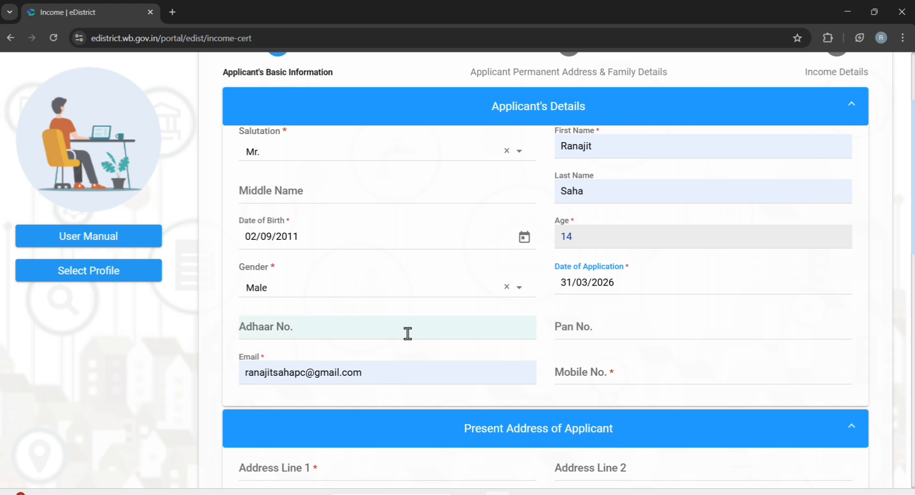
scroll(640, 315, "down", 3)
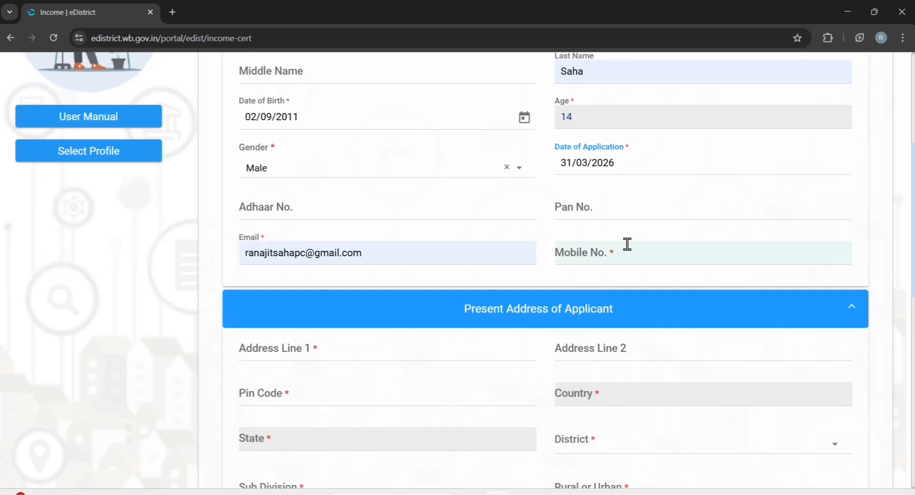
left_click(643, 232)
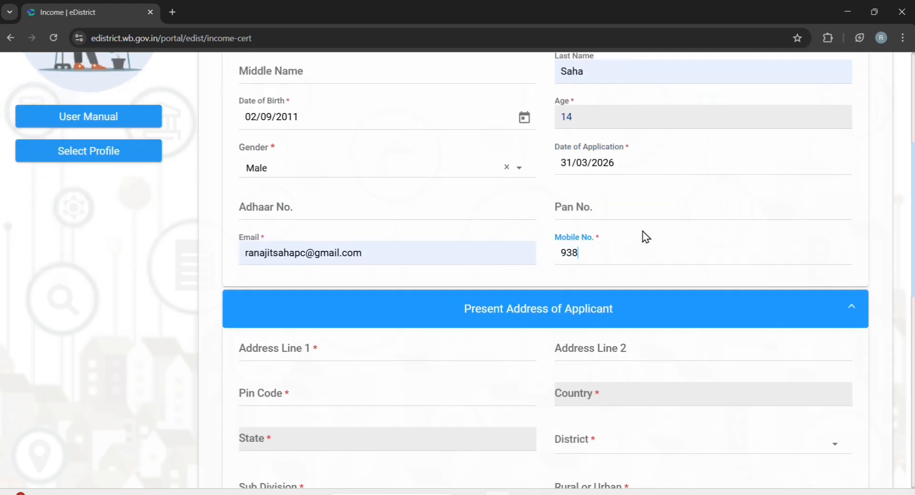
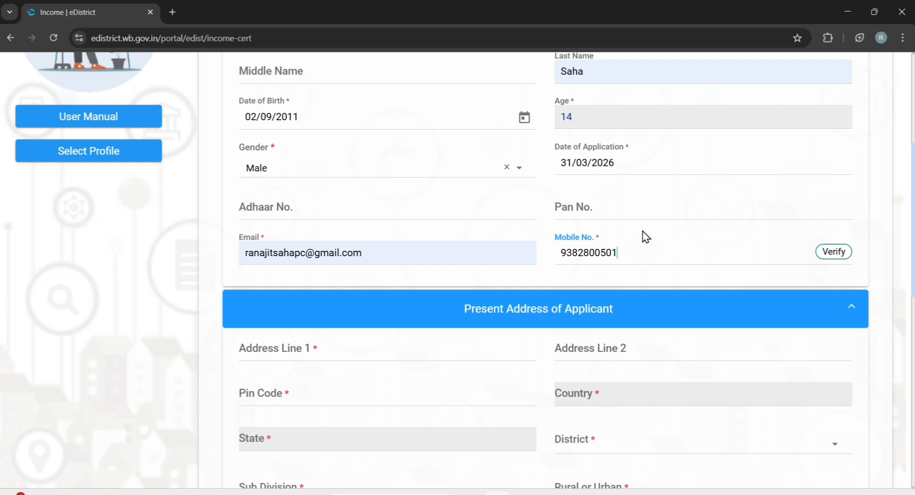
Step: Request a one-time password for the mobile number, enter it, and validate
left_click(838, 256)
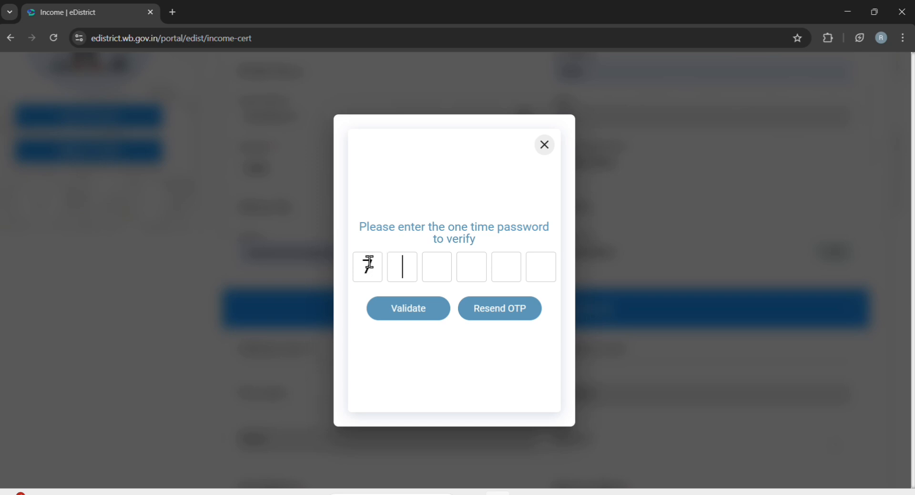
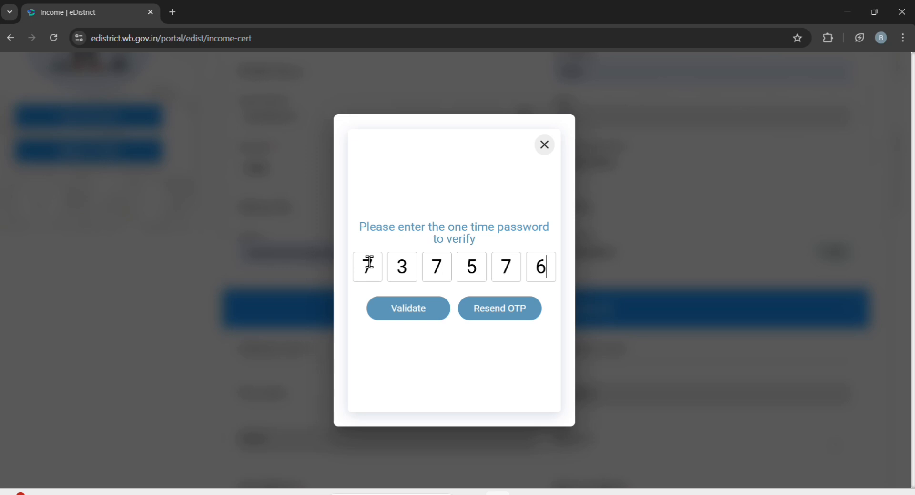
left_click(411, 314)
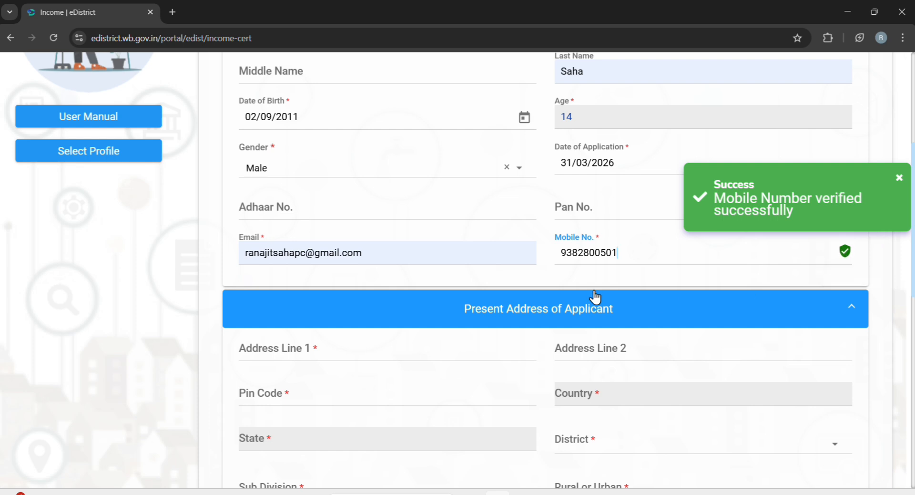
scroll(595, 297, "down", 1)
Step: Type the applicant's present address into Address Line 1 and Address Line 2
left_click(362, 294)
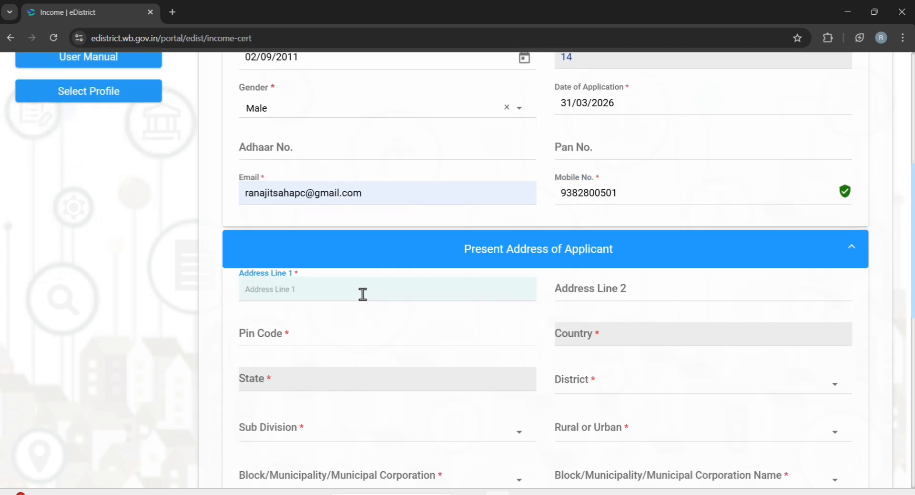
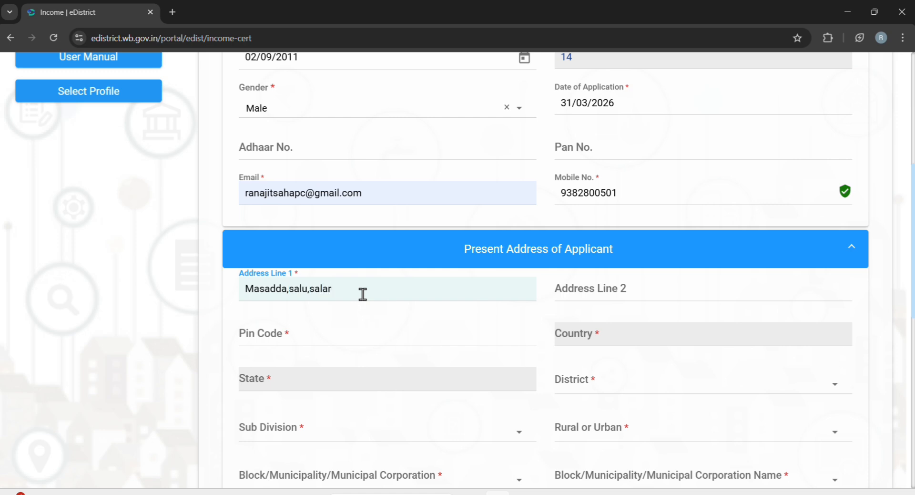
left_click(627, 293)
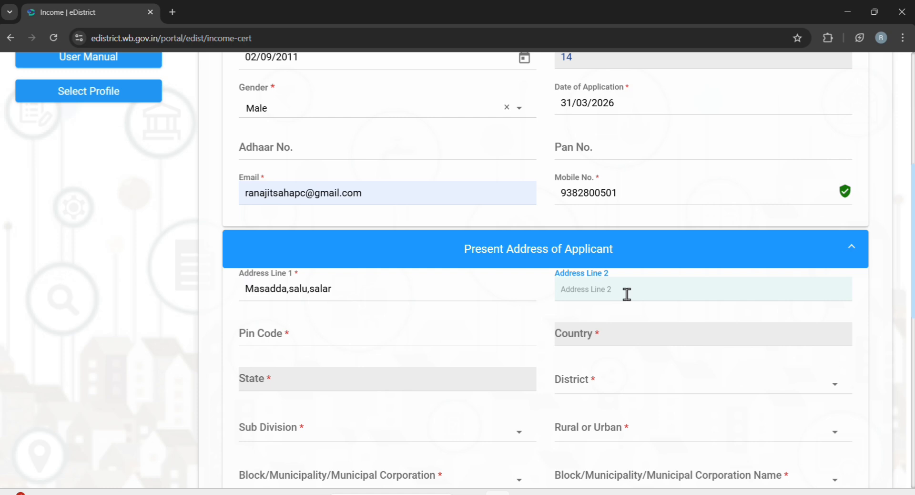
type("Murshidabad")
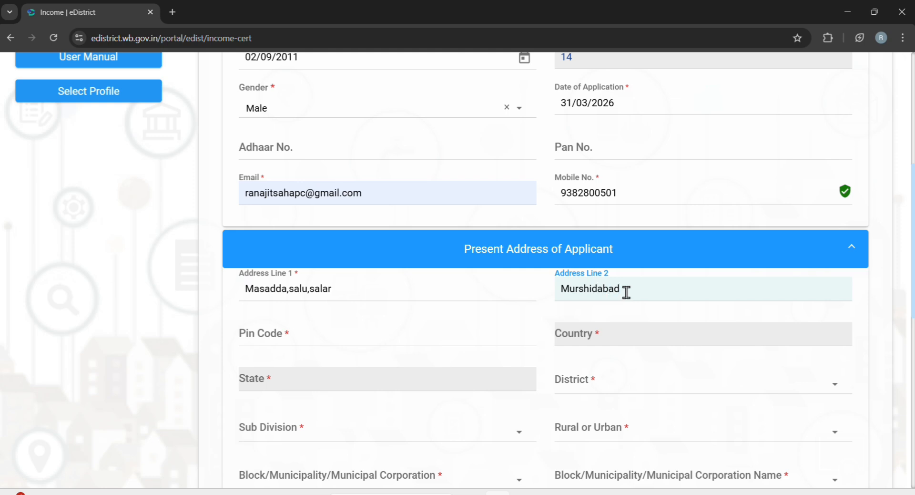
Step: Enter the Pin Code so Country India and State West Bengal fill in
scroll(577, 281, "down", 1)
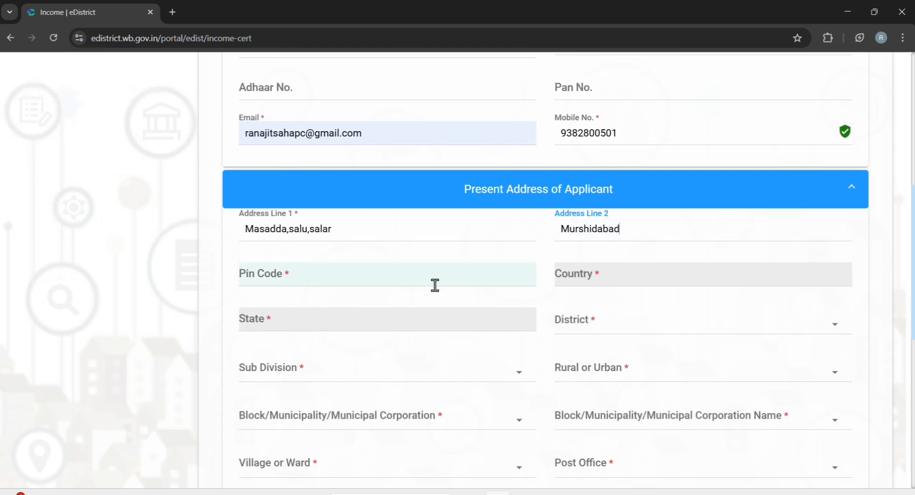
left_click(408, 281)
type("7")
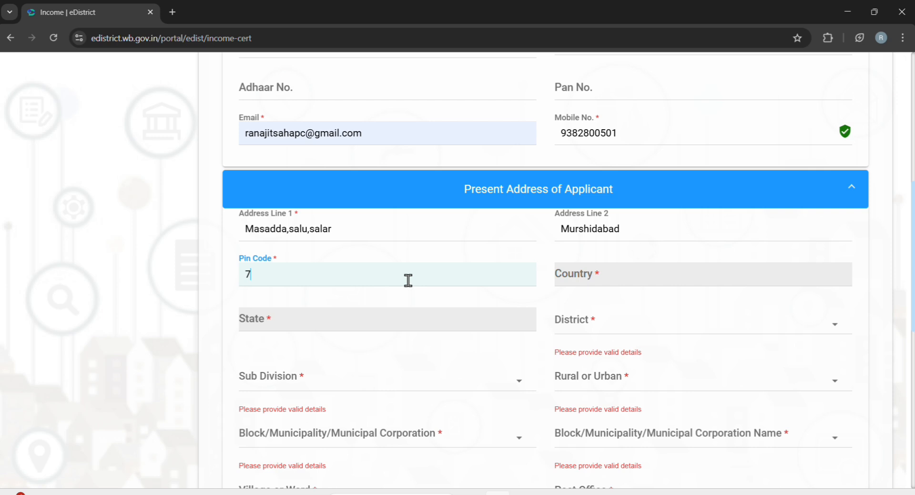
type("42401")
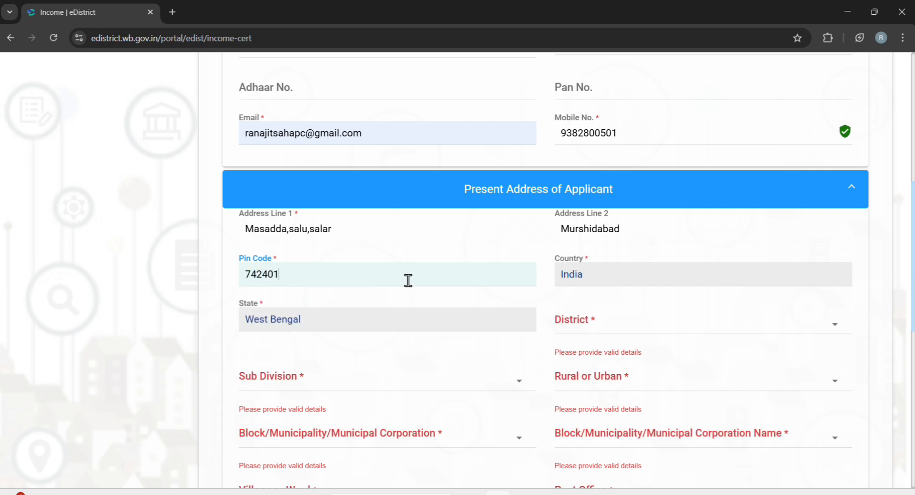
left_click(670, 277)
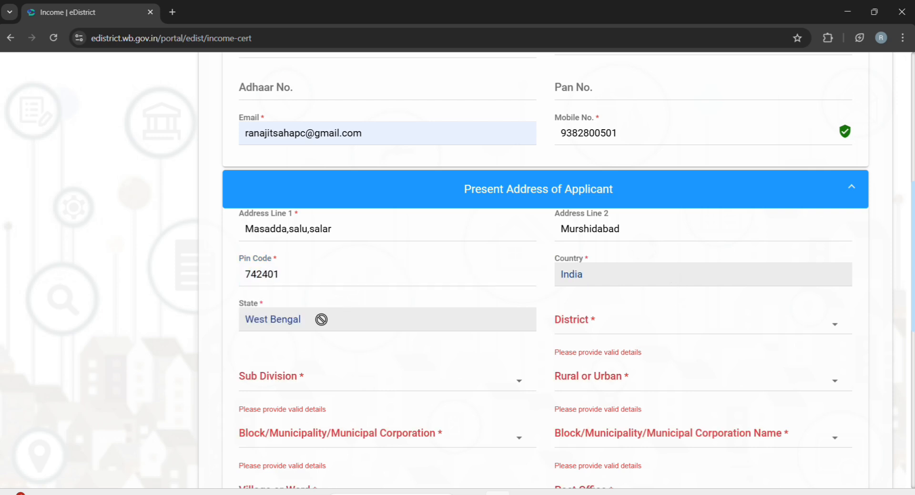
scroll(343, 322, "down", 3)
Step: Set the present address District to Murshidabad and Sub Division to Kandi
left_click(578, 210)
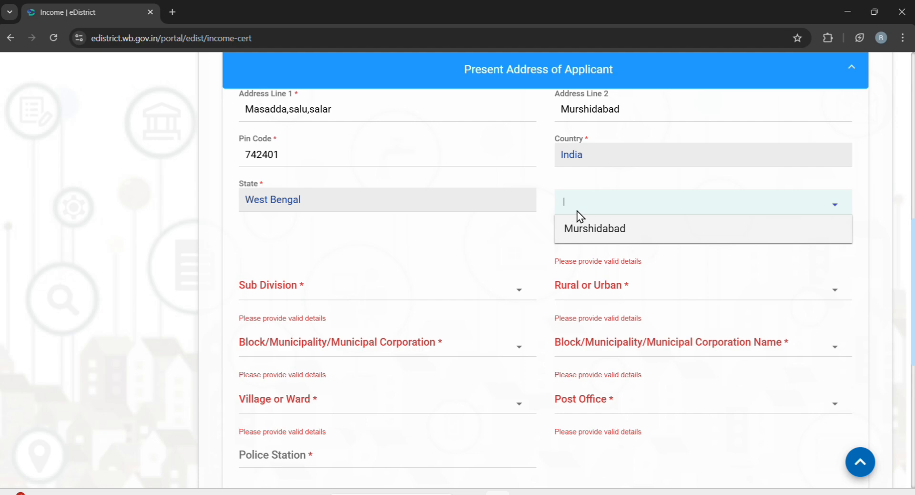
left_click(615, 234)
scroll(419, 253, "down", 1)
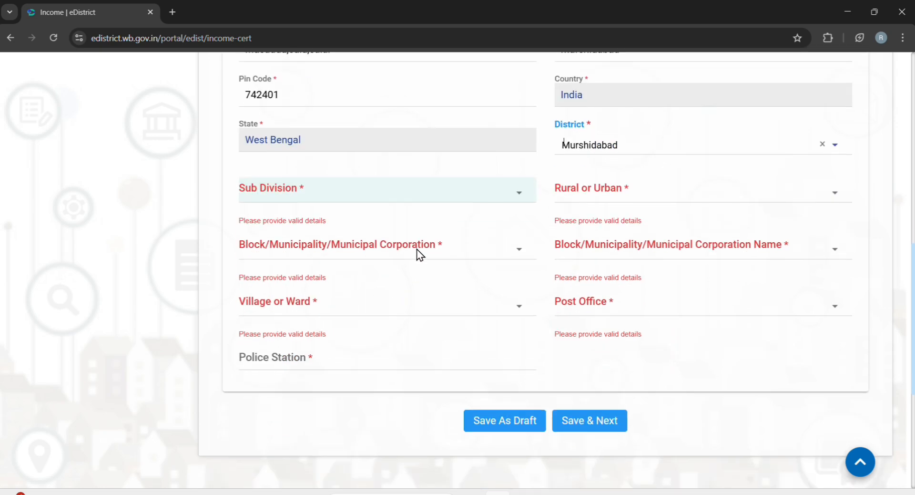
left_click(356, 192)
left_click(290, 301)
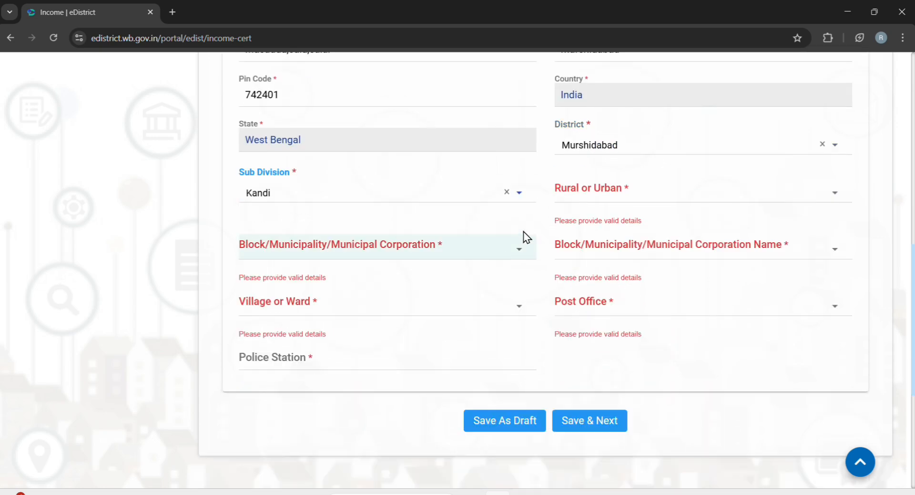
left_click(622, 193)
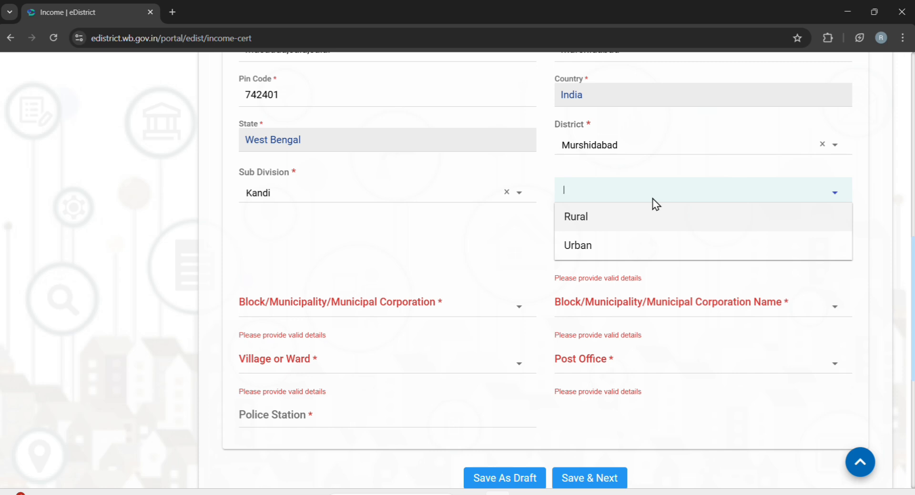
Step: Mark the address as Rural with local body type Block, block Bharatpur - II
left_click(616, 218)
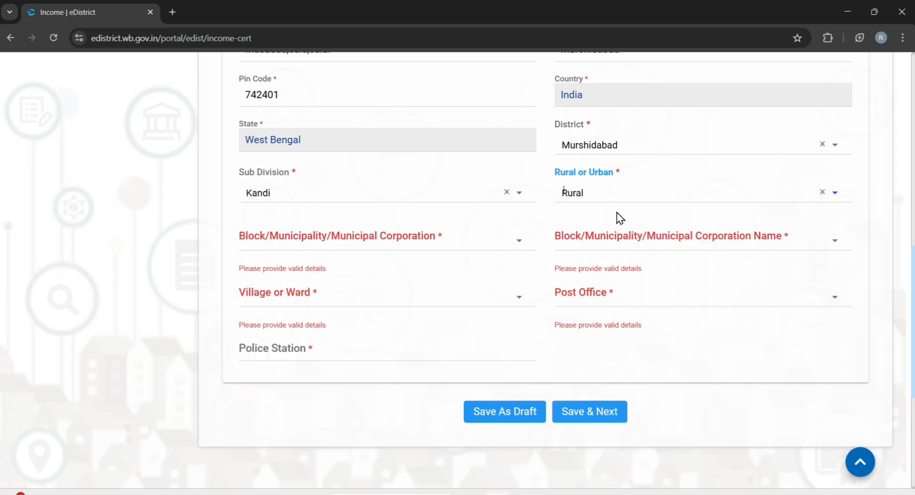
left_click(422, 235)
left_click(524, 261)
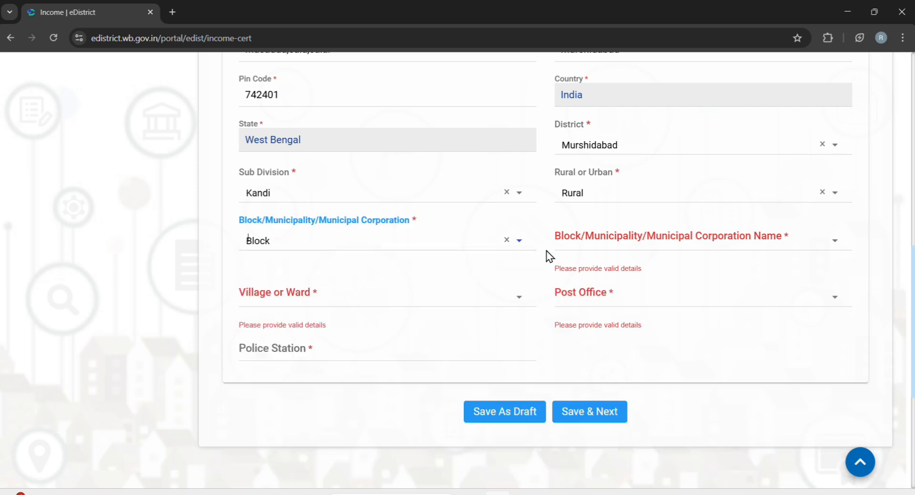
left_click(586, 244)
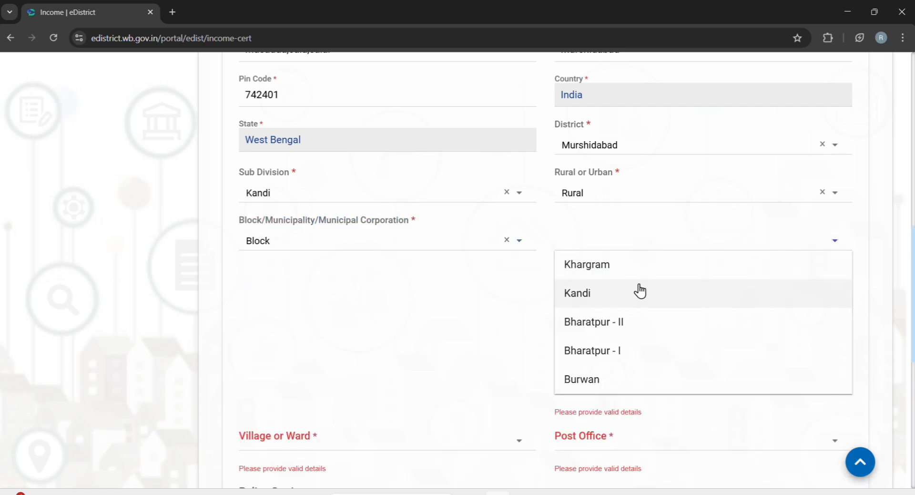
left_click(640, 324)
Step: Pick the applicant's village and post office, and type the police station name
left_click(399, 292)
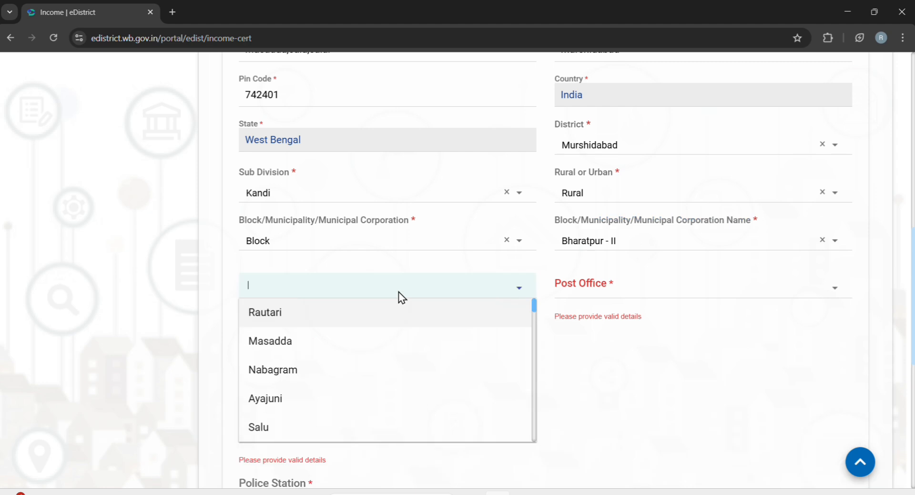
left_click(388, 344)
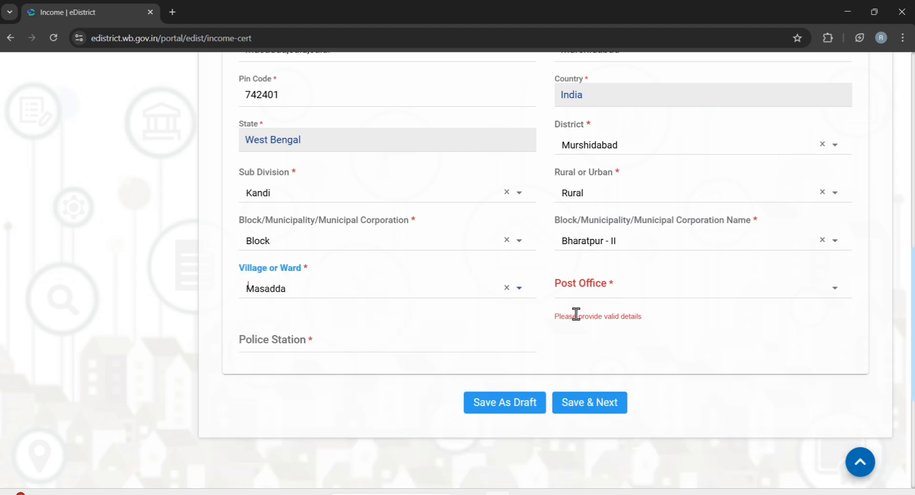
left_click(611, 290)
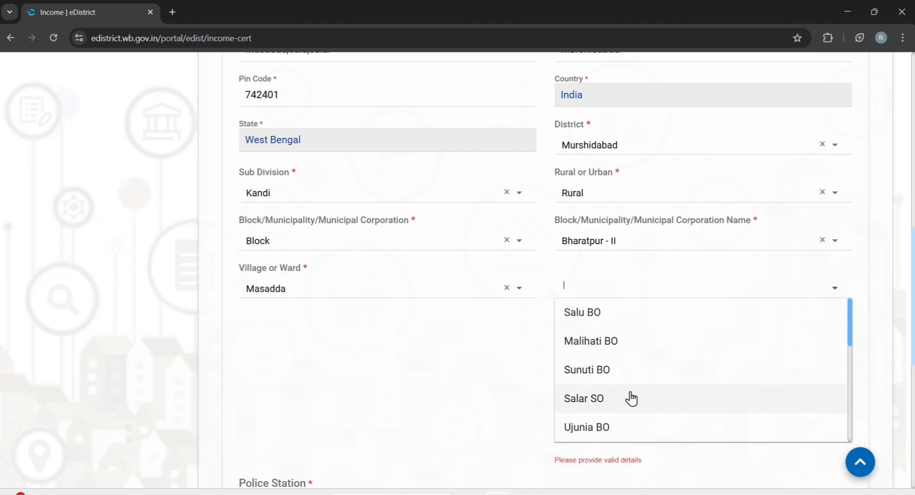
left_click(595, 324)
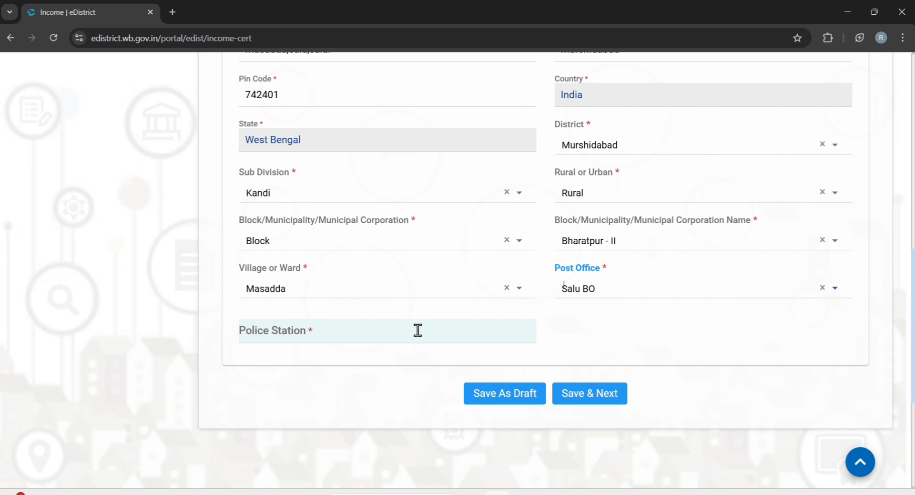
left_click(418, 329)
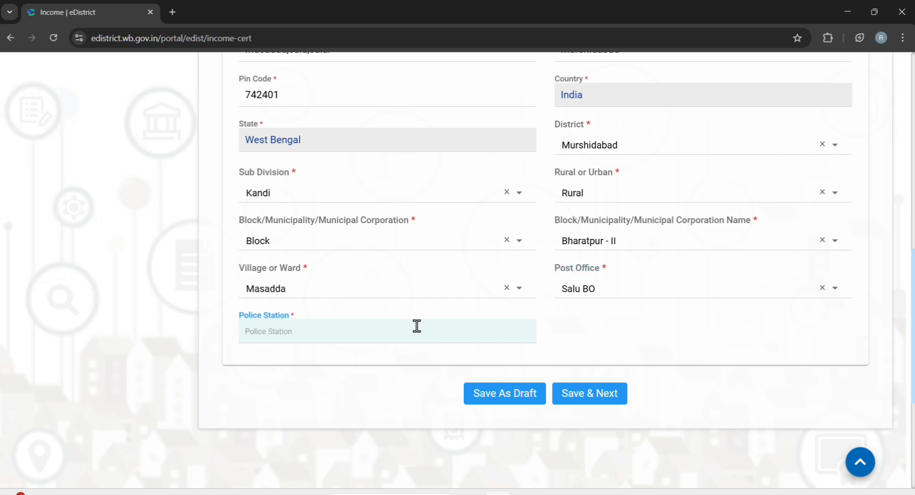
type("Salar")
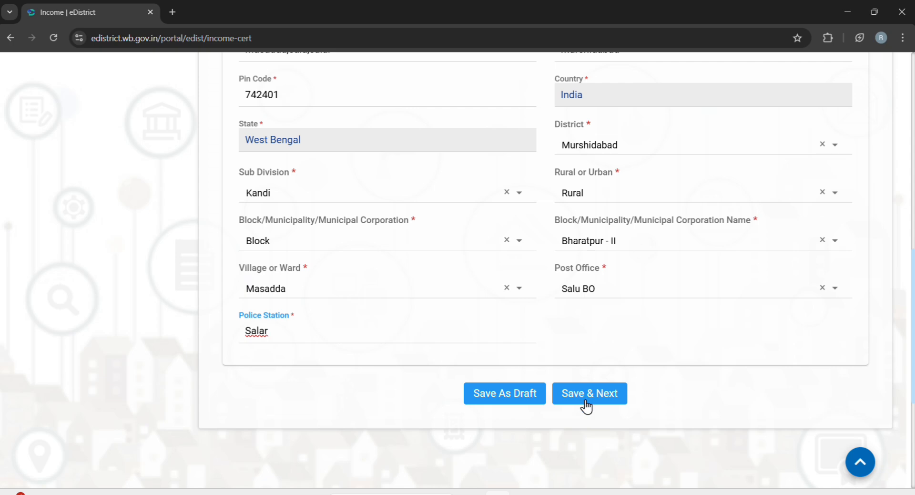
Step: Save the basic information with Save & Next and dismiss Chrome's save-address popup
left_click(605, 399)
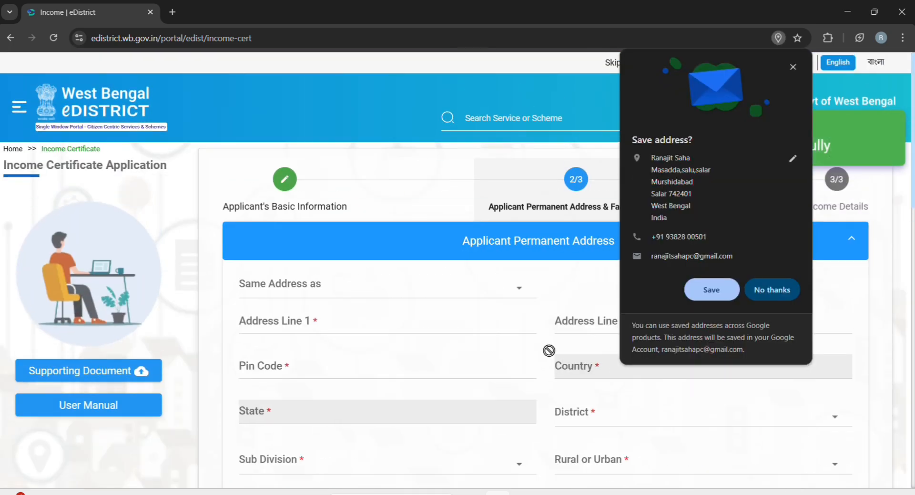
left_click(793, 66)
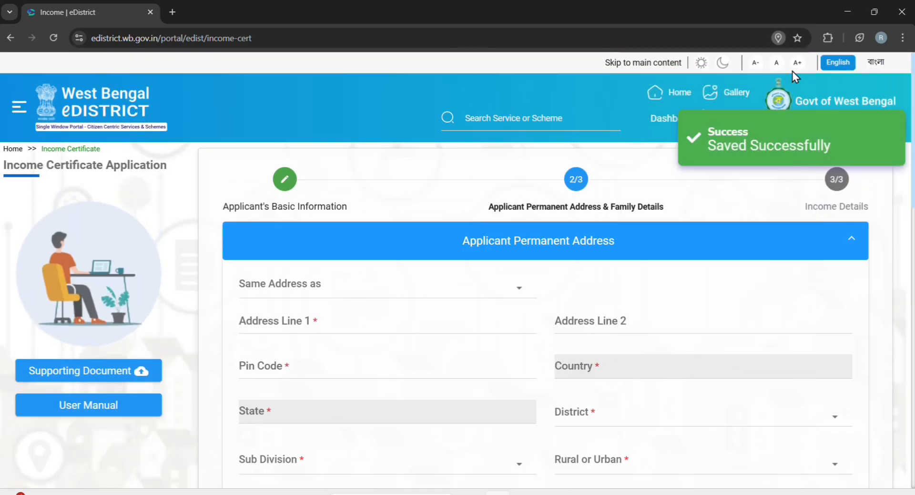
scroll(500, 257, "down", 1)
scroll(653, 281, "down", 15)
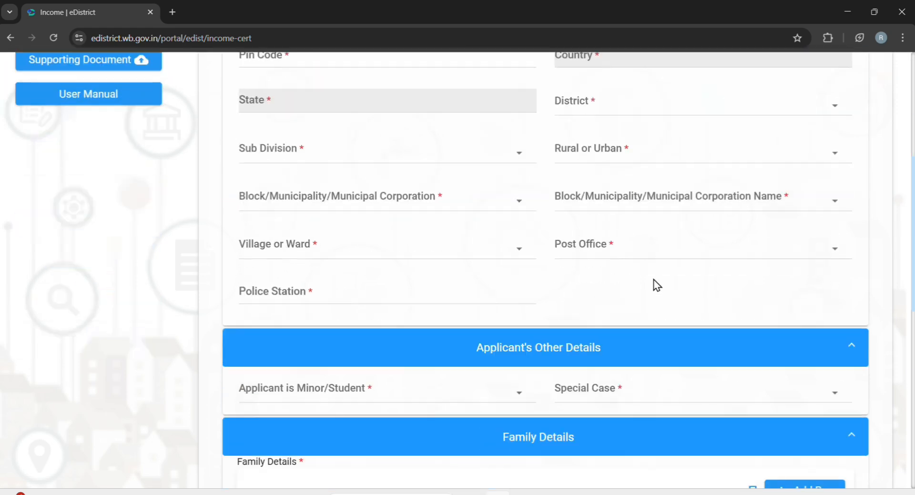
scroll(653, 284, "up", 10)
scroll(650, 282, "up", 5)
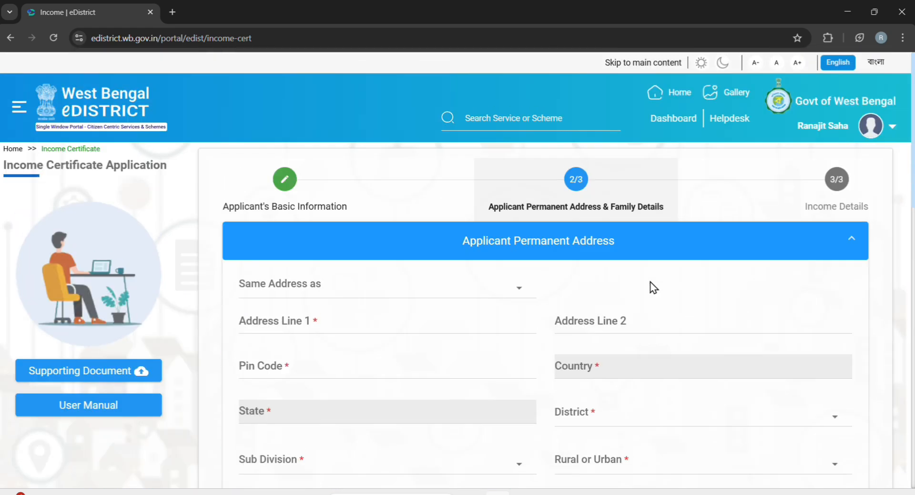
Step: Choose Present Address under 'Same Address as' to auto-fill the permanent address fields
left_click(414, 286)
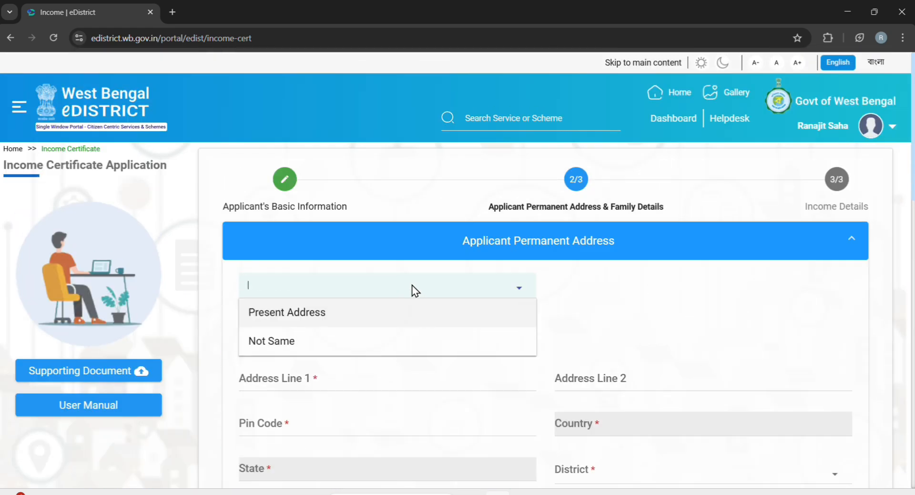
left_click(630, 293)
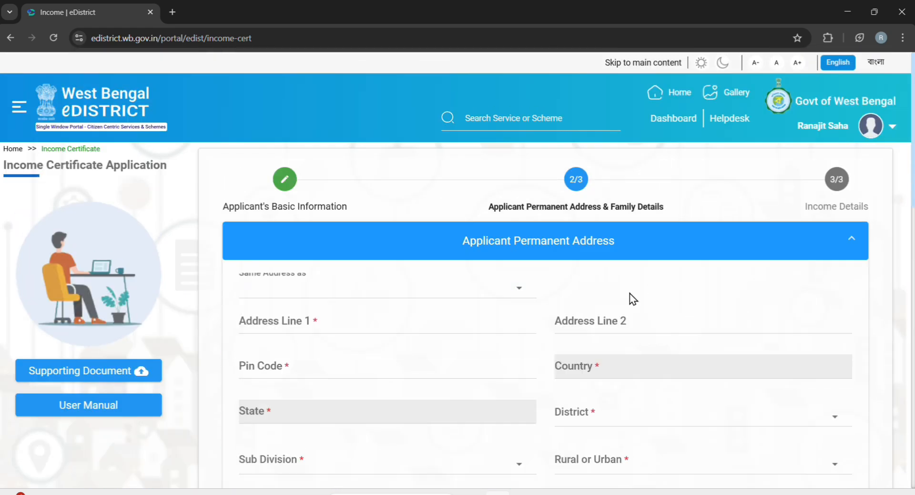
left_click(506, 287)
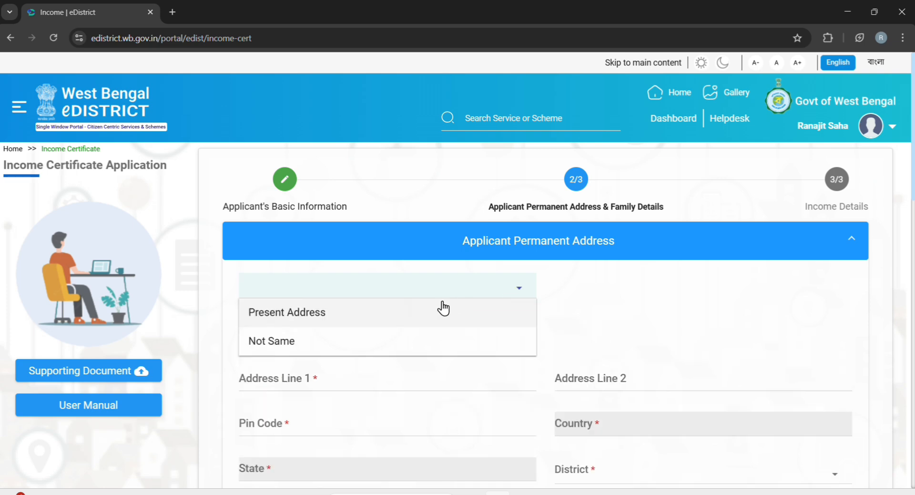
scroll(477, 297, "down", 1)
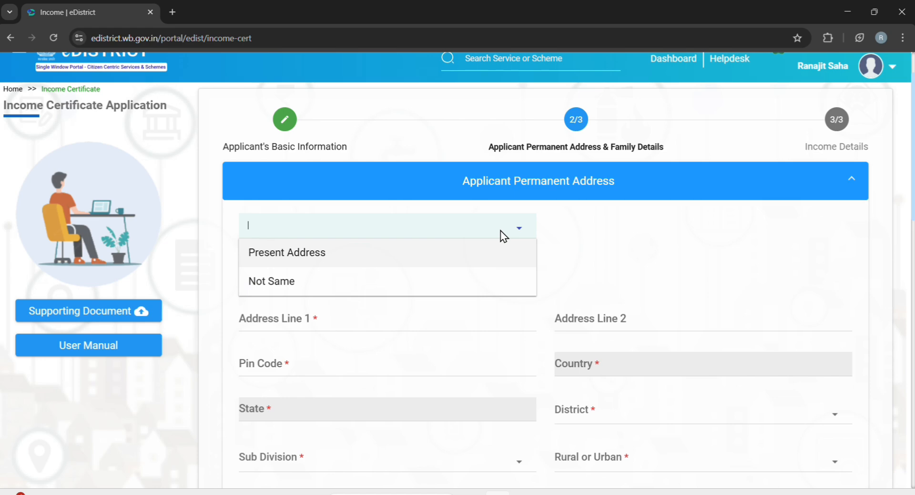
left_click(271, 258)
scroll(317, 247, "down", 4)
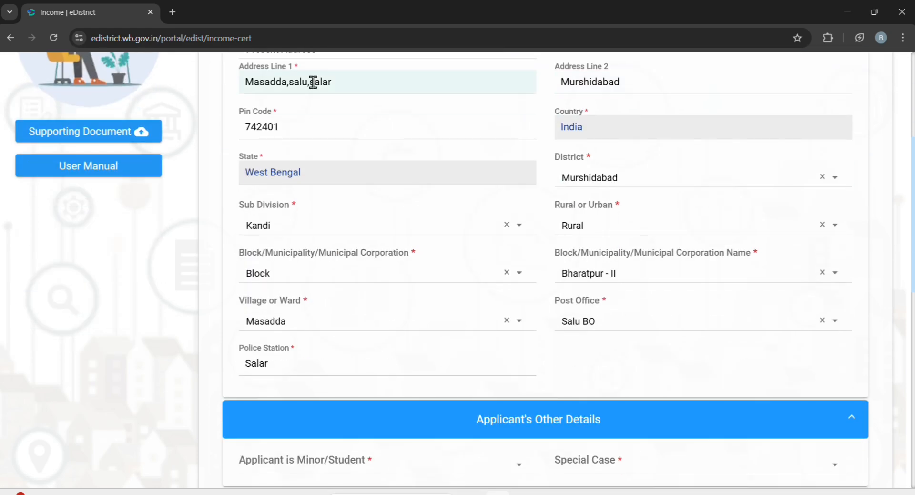
scroll(313, 82, "down", 4)
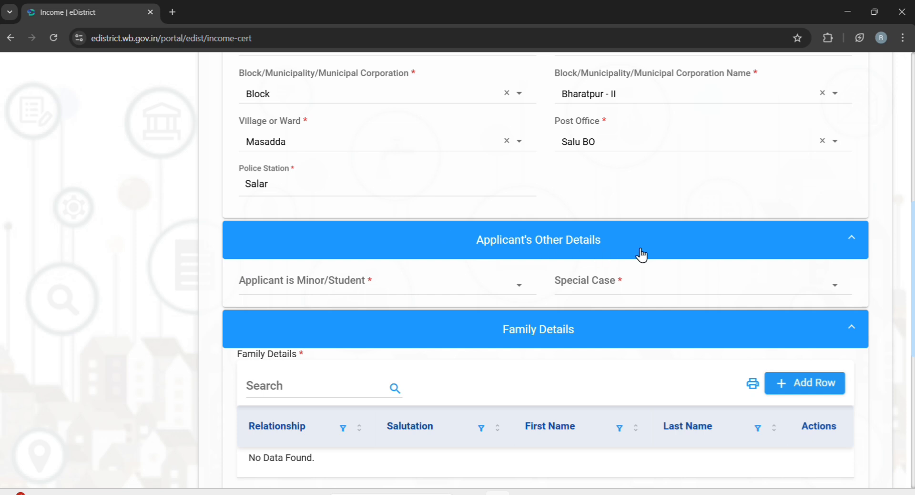
Step: Try the Applicant is Minor/Student options, ending back at NO
left_click(348, 282)
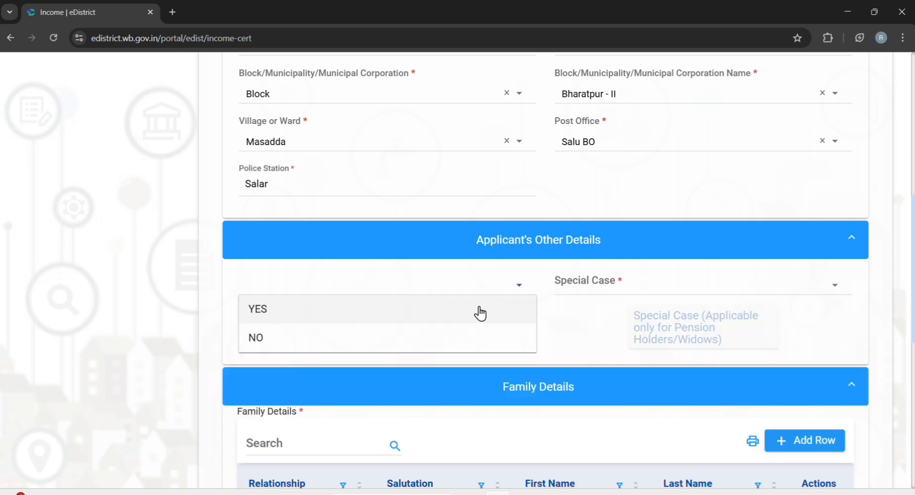
left_click(409, 340)
left_click(435, 289)
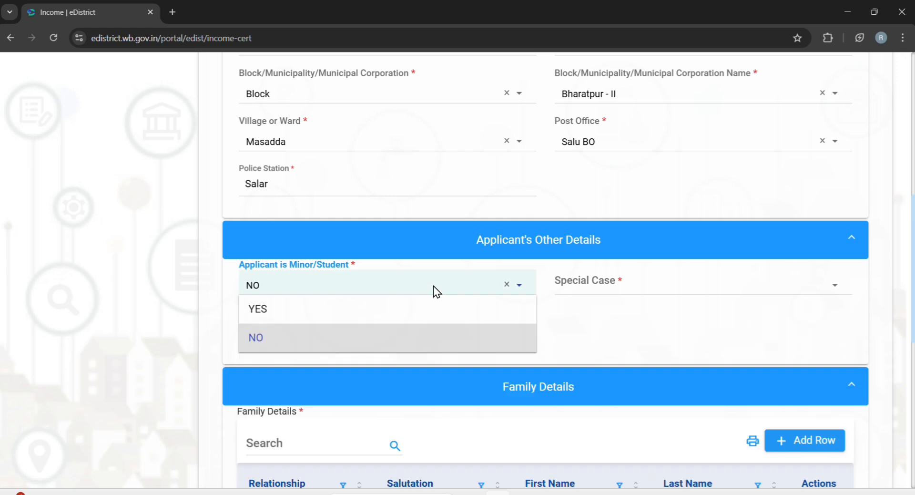
left_click(385, 317)
left_click(476, 283)
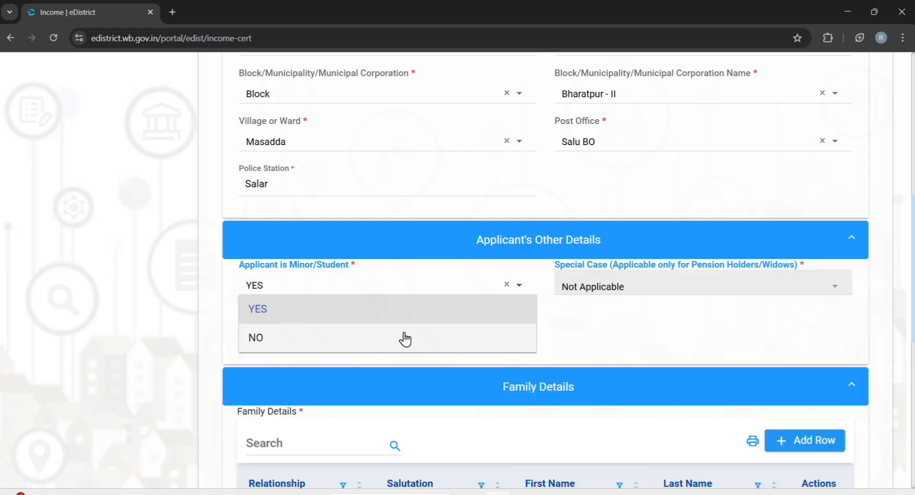
left_click(379, 341)
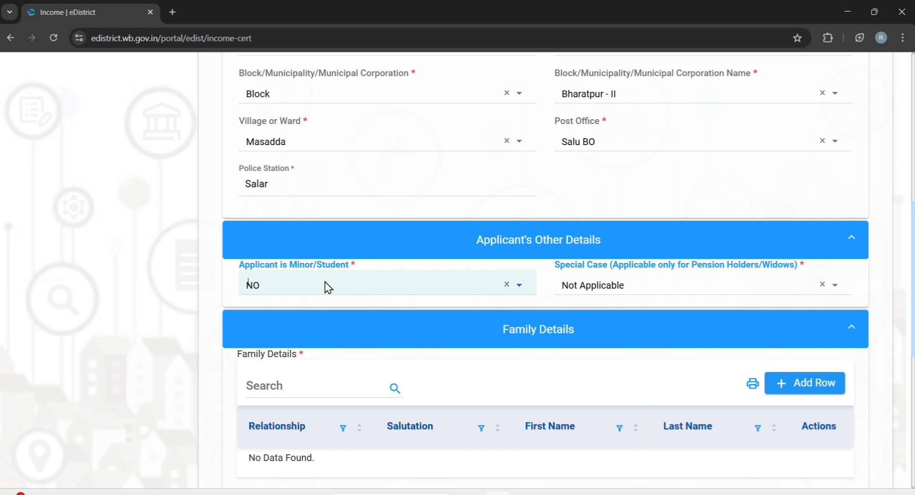
Step: Set Applicant is Minor/Student to YES and collapse Applicant's Other Details
left_click(338, 276)
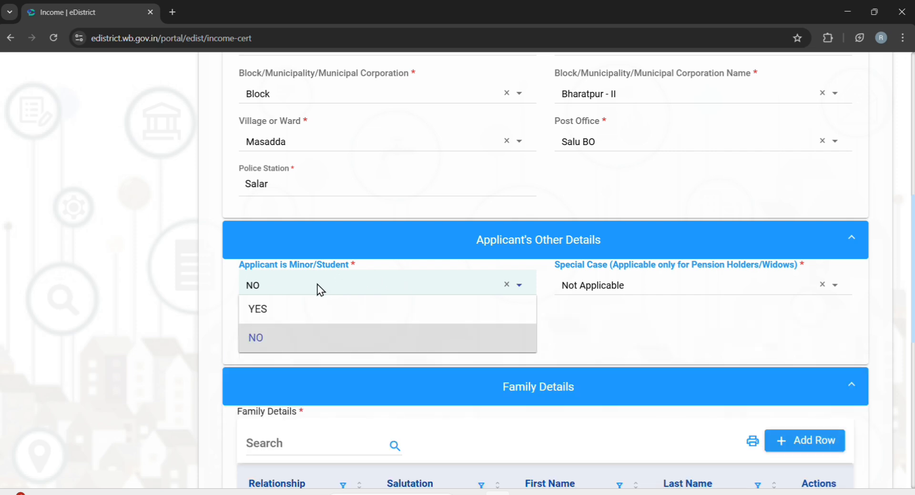
left_click(296, 305)
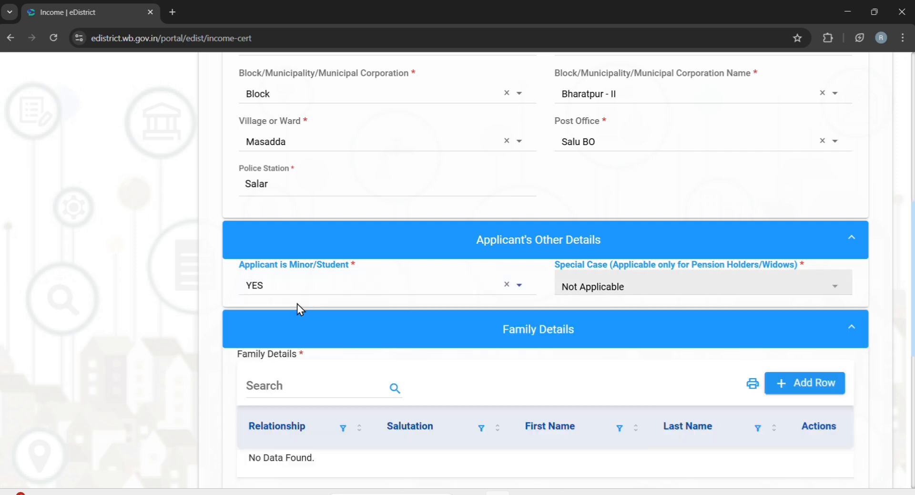
left_click(389, 283)
left_click(365, 334)
left_click(422, 276)
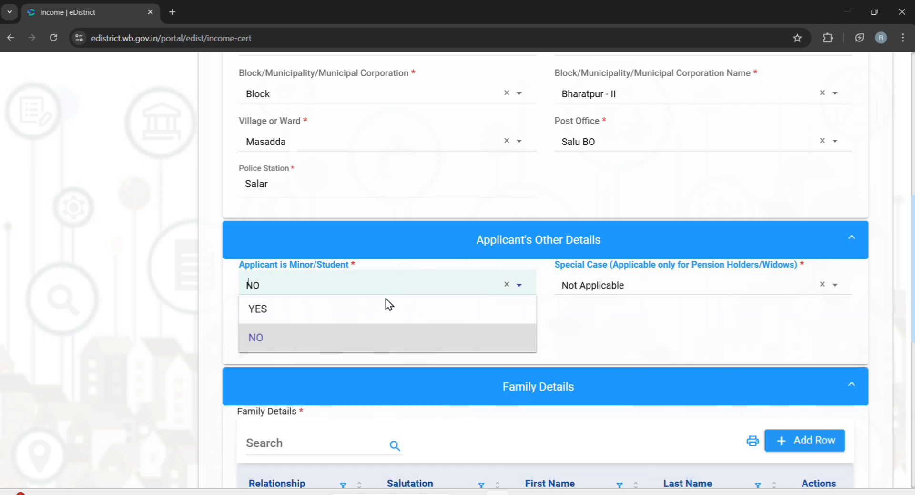
left_click(376, 308)
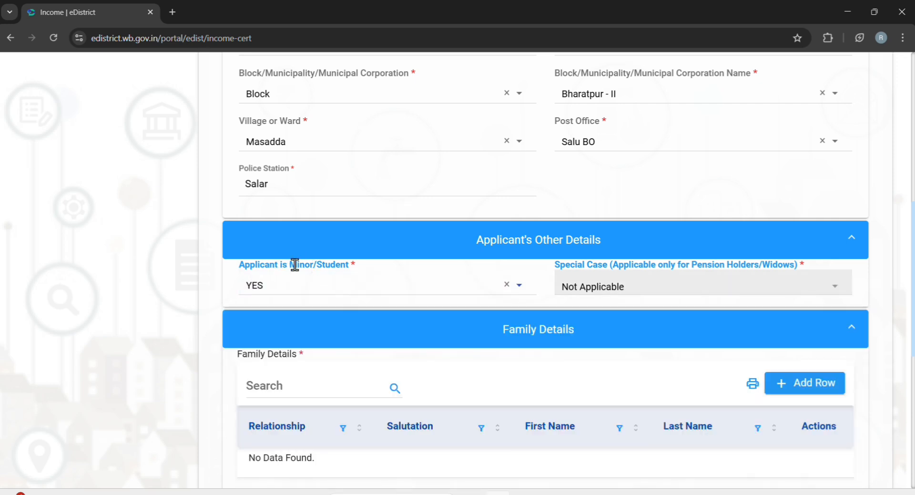
left_click_drag(287, 263, 363, 271)
left_click(333, 282)
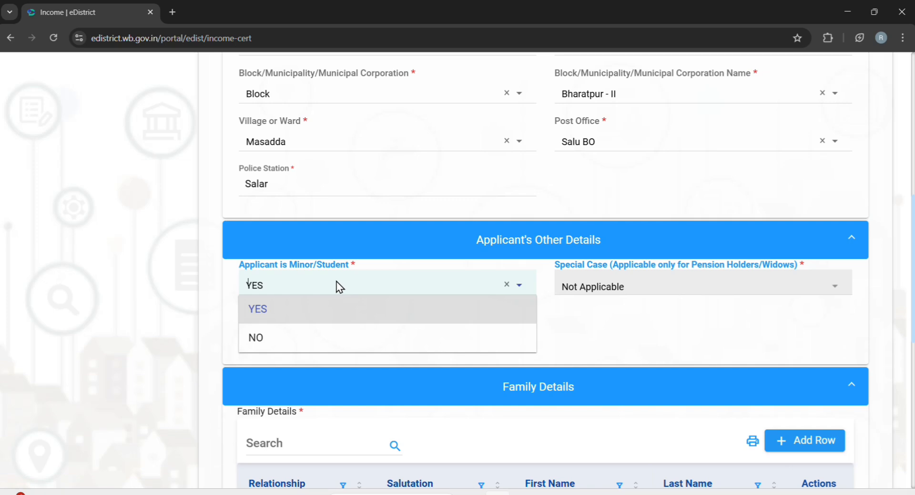
left_click(443, 257)
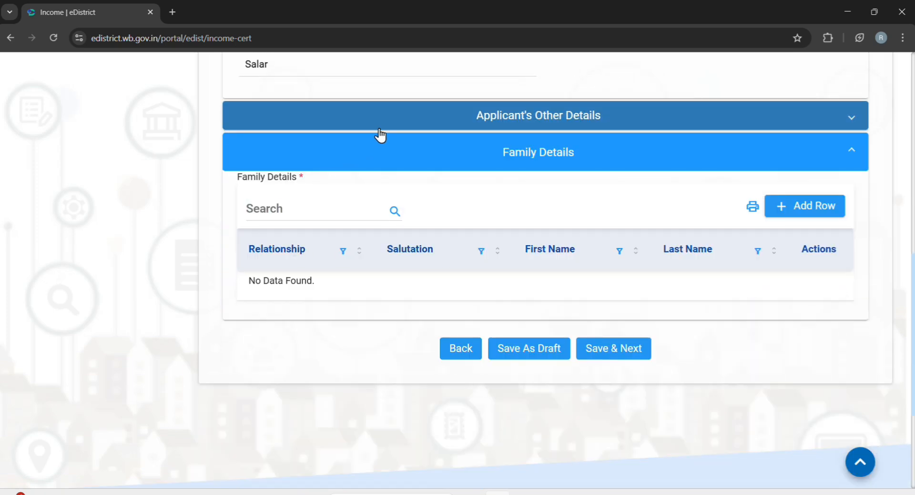
Step: Add a Family Details row with relationship Father and salutation Mr
left_click(379, 126)
scroll(286, 181, "down", 2)
scroll(362, 158, "up", 1)
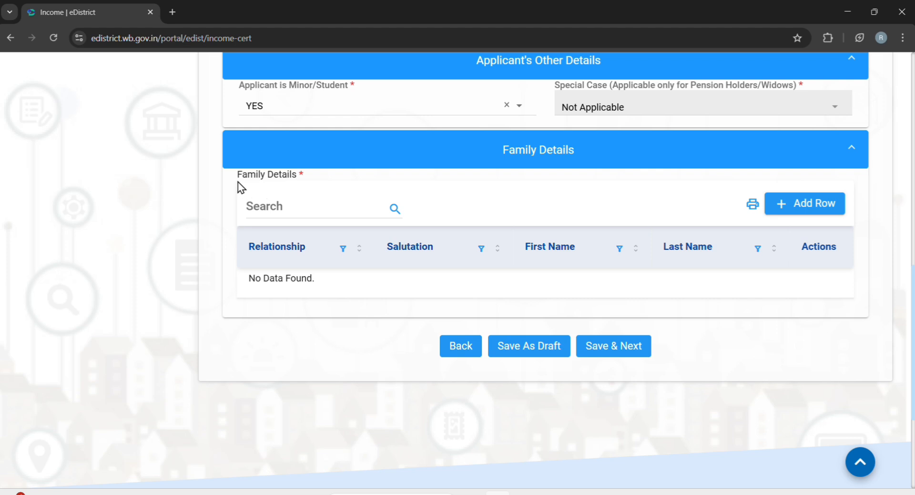
left_click(779, 204)
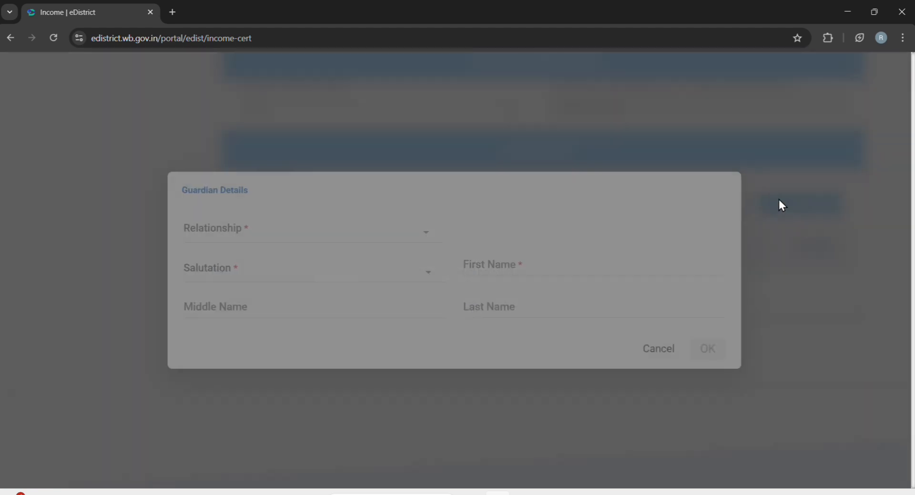
left_click(460, 355)
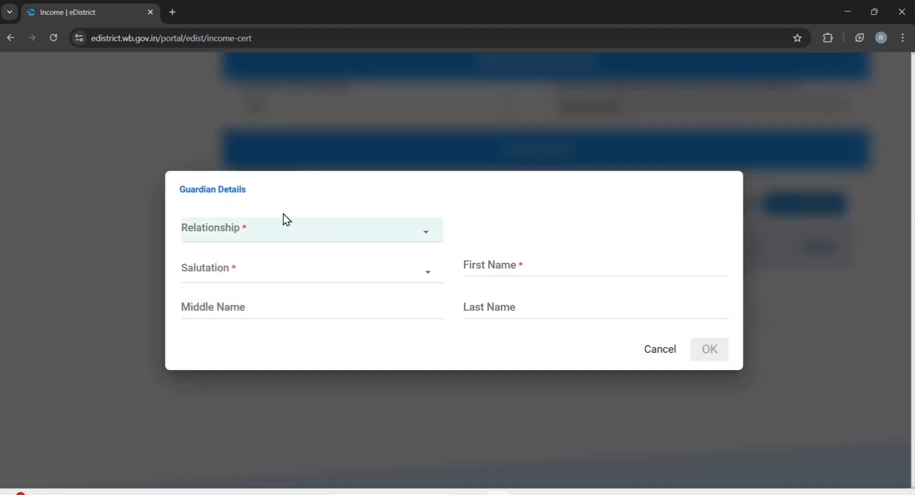
left_click(264, 232)
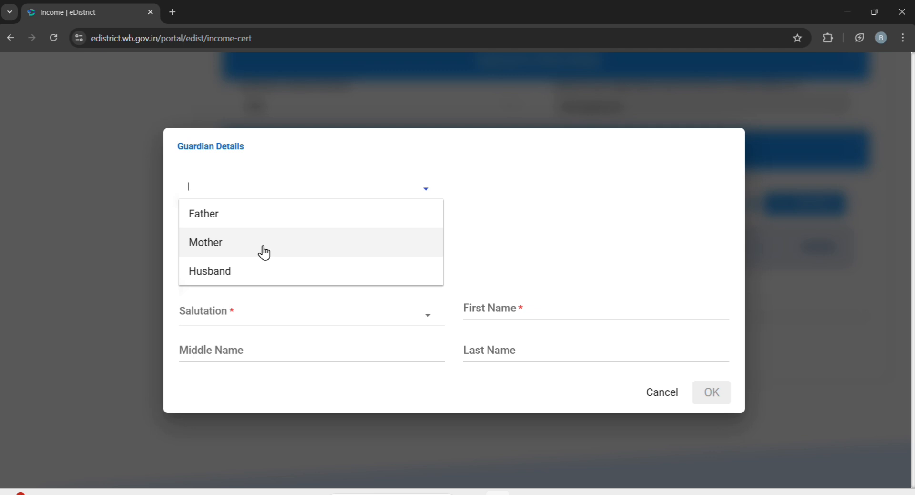
left_click(261, 214)
left_click(262, 279)
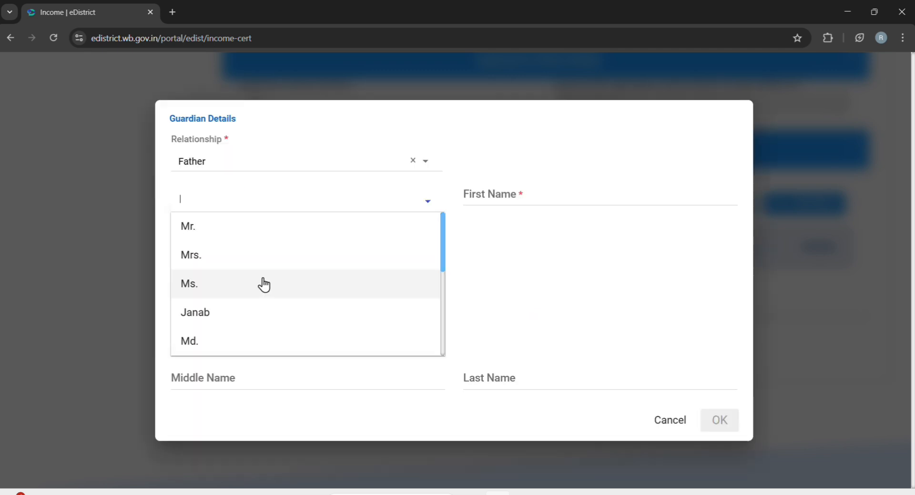
left_click(276, 233)
Step: Enter the guardian's first, middle and last names and add the row to the table
left_click(535, 266)
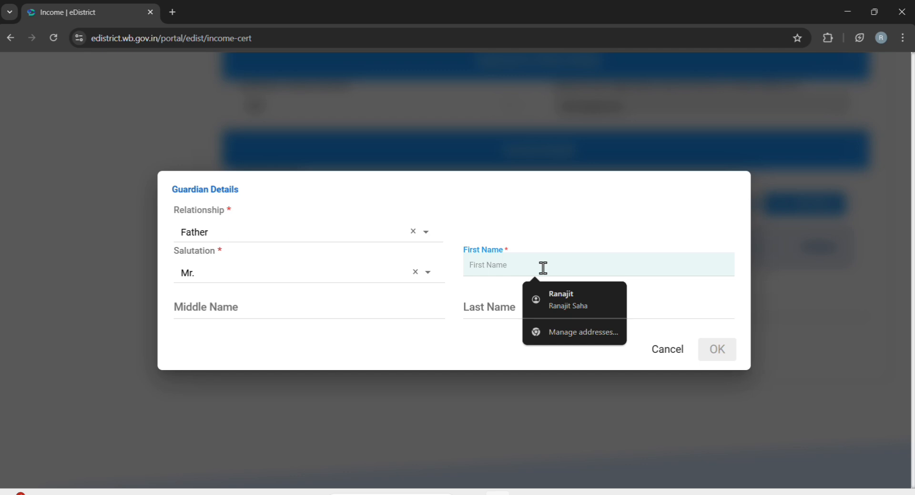
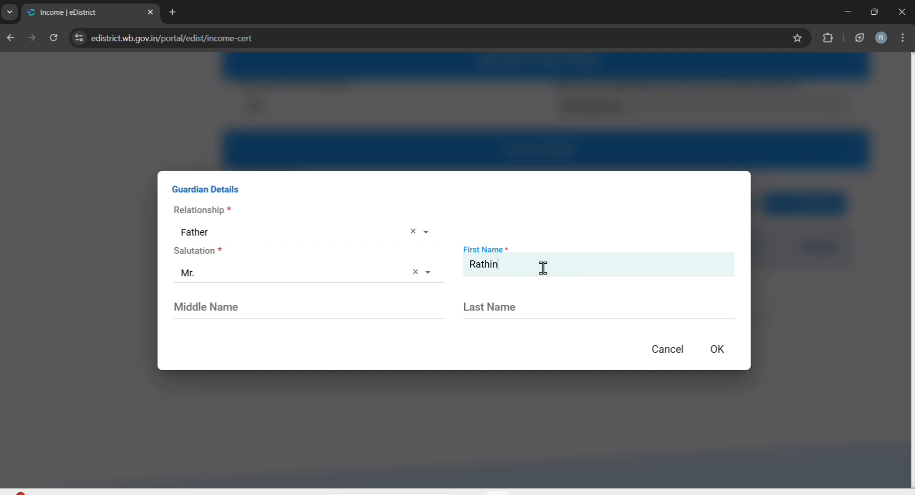
left_click(264, 312)
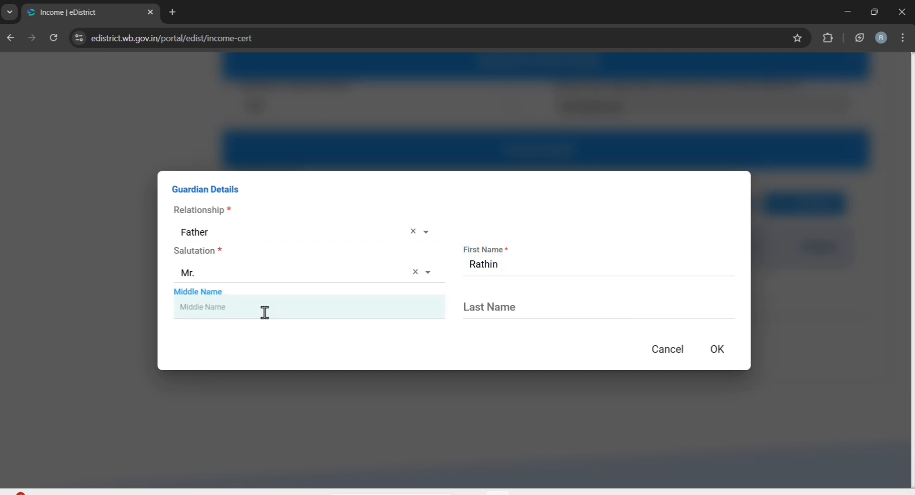
left_click(540, 305)
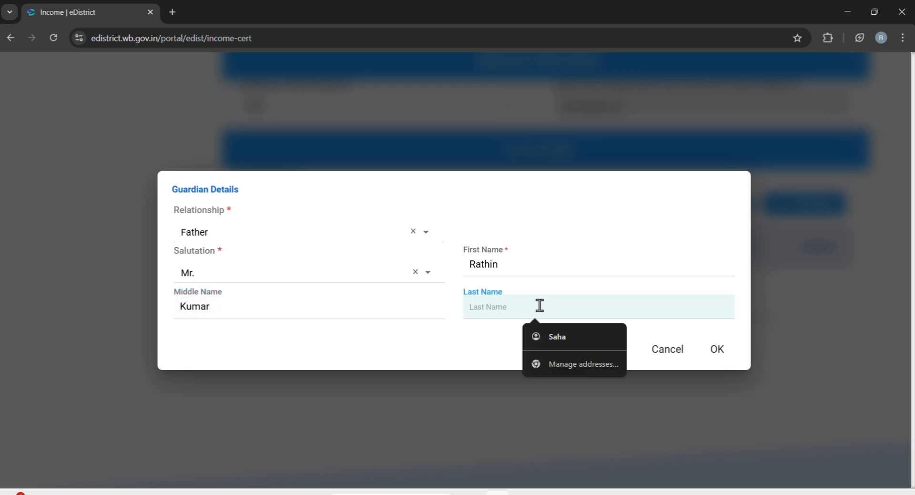
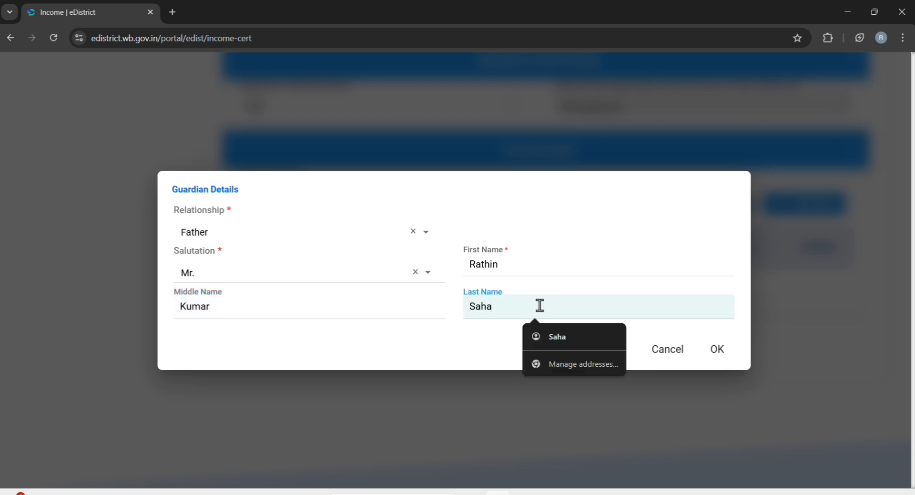
left_click(712, 348)
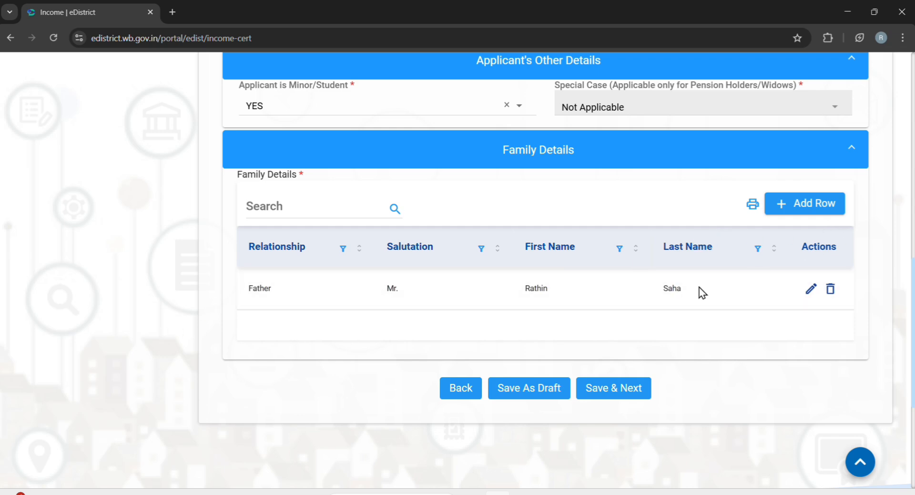
Step: Save the previous page and enter monthly income 50000, acknowledging the family income alerts
left_click(629, 389)
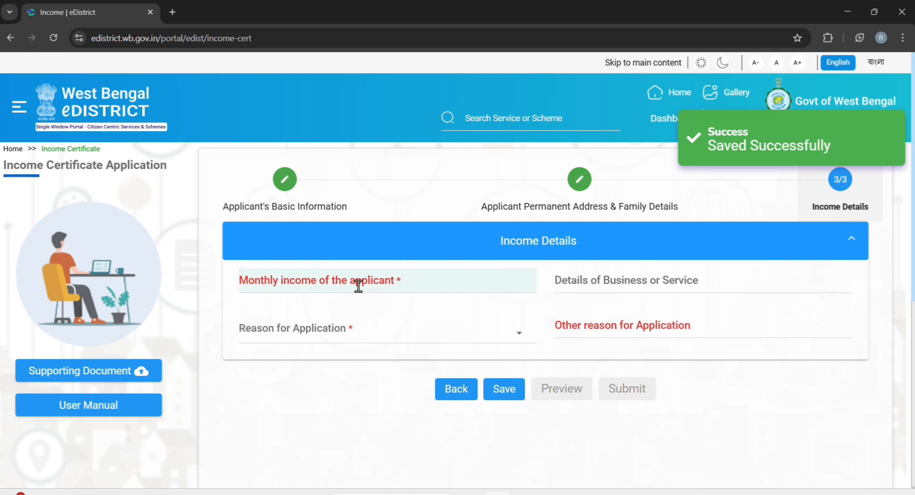
left_click(424, 281)
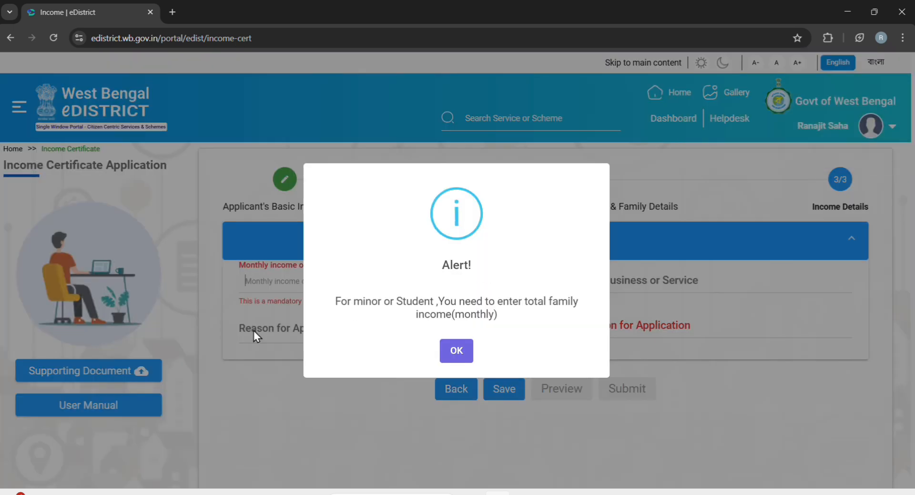
left_click(469, 347)
left_click(439, 291)
left_click(457, 353)
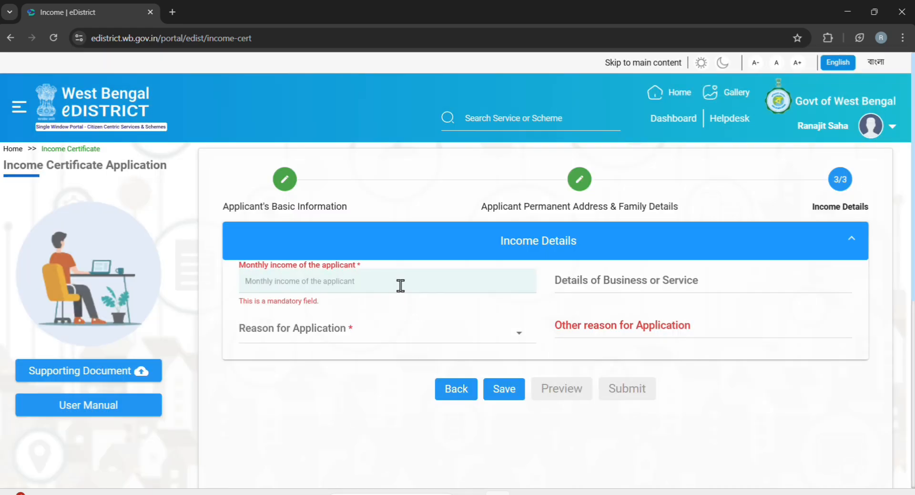
type("5")
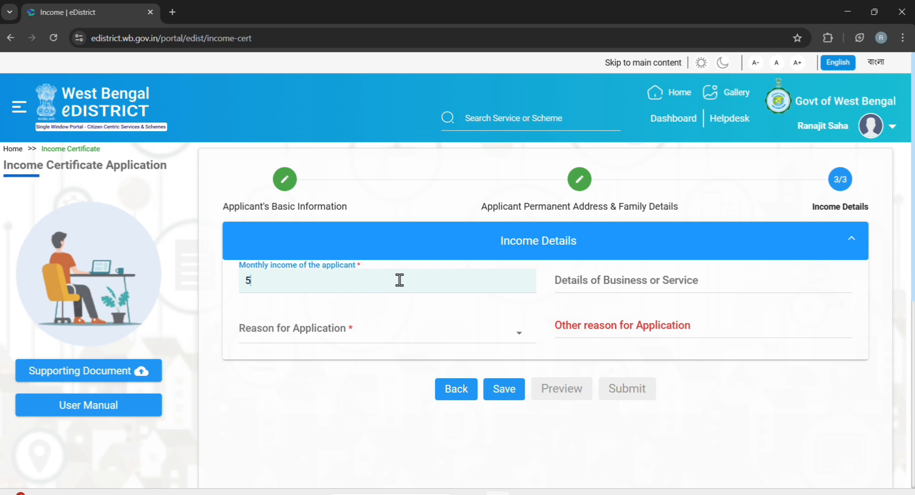
type("0000")
Step: Set Reason for Application to Income Tax, save Income Details and preview the application
left_click(575, 280)
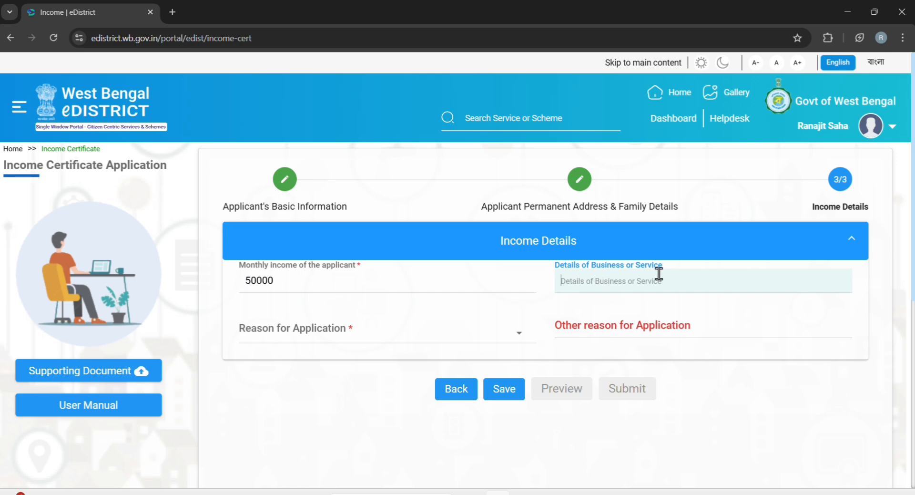
left_click(387, 333)
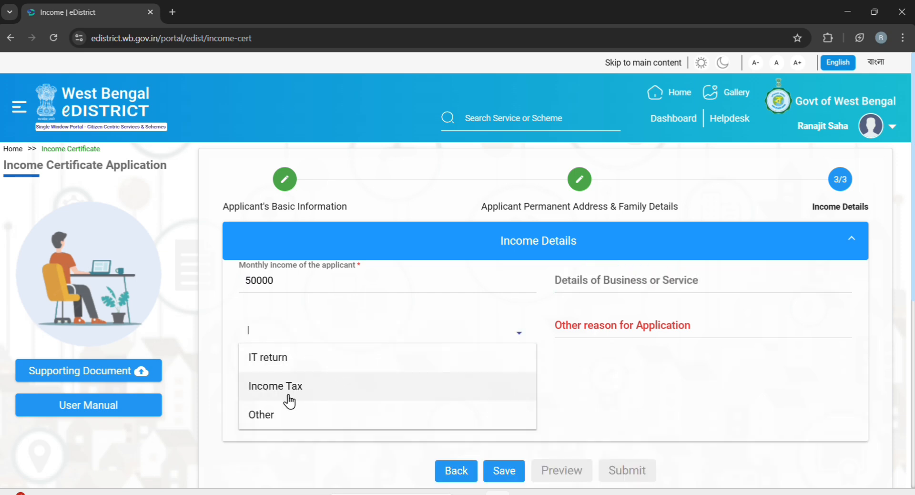
left_click(274, 419)
left_click(691, 333)
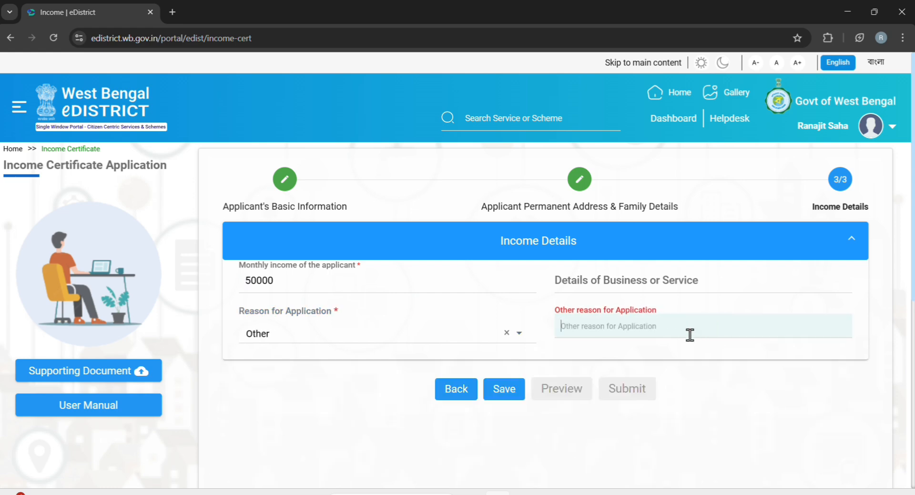
left_click(341, 338)
left_click(302, 387)
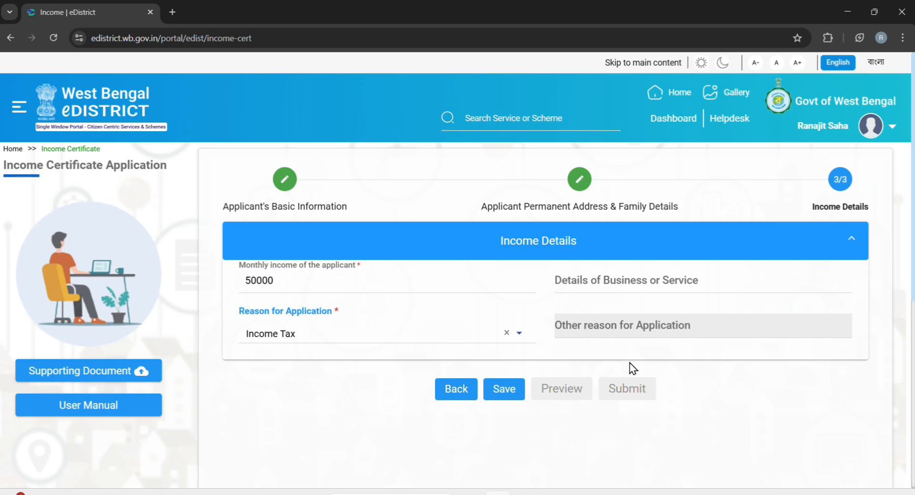
left_click(501, 389)
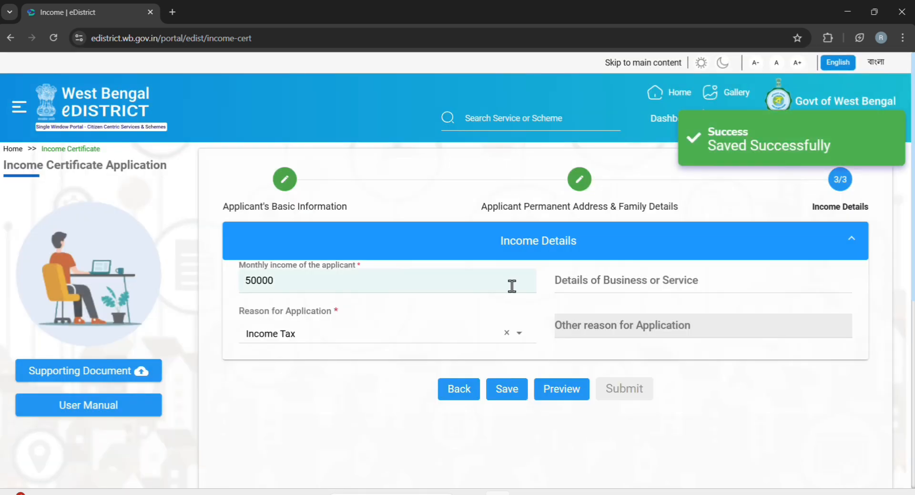
left_click(552, 389)
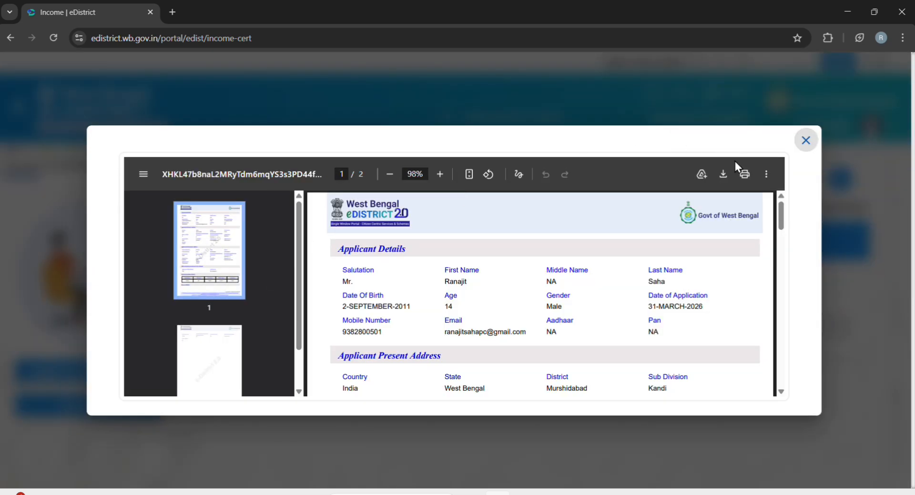
Step: Download the application preview as download.pdf to Downloads and close the preview
left_click(723, 174)
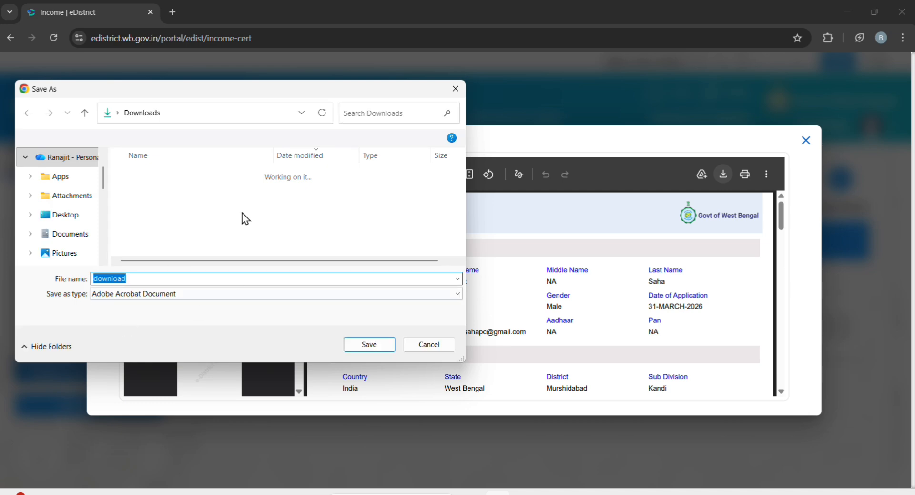
left_click(361, 351)
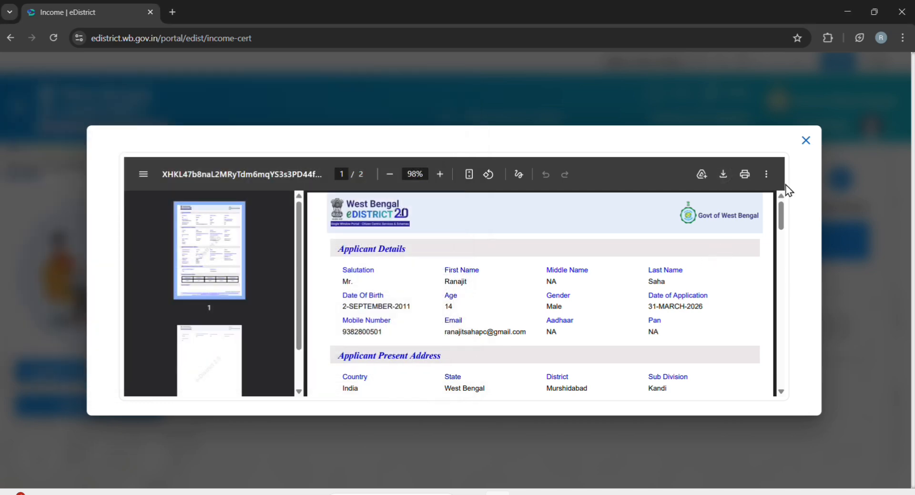
left_click(806, 141)
Step: Submit the application to reach the Documents form, dismissing the Acrobat error
left_click(628, 390)
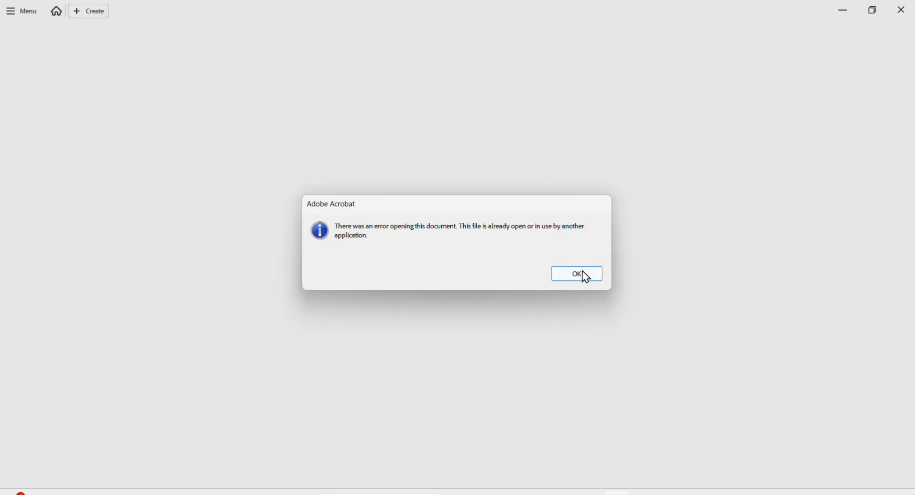
left_click(586, 276)
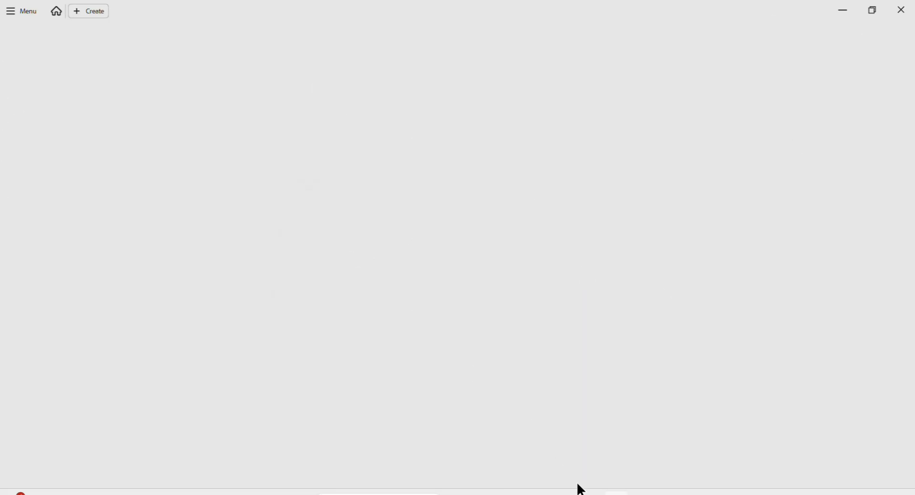
left_click(485, 494)
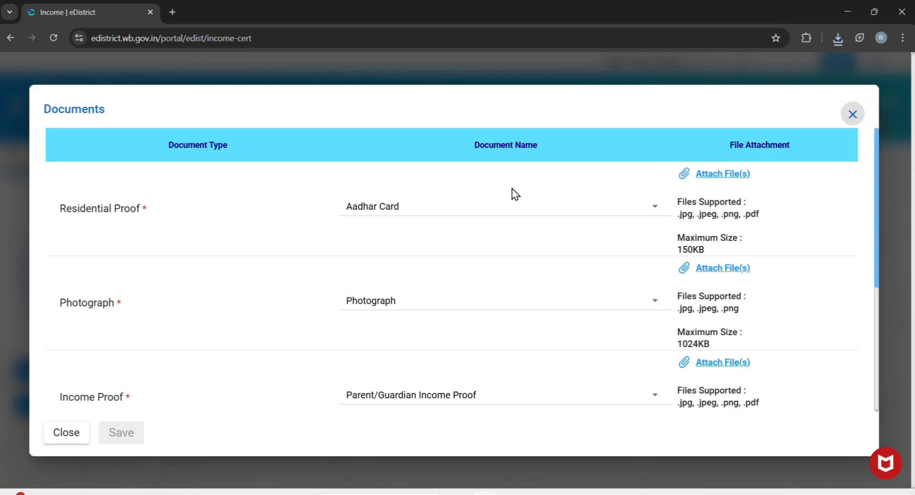
scroll(231, 194, "down", 3)
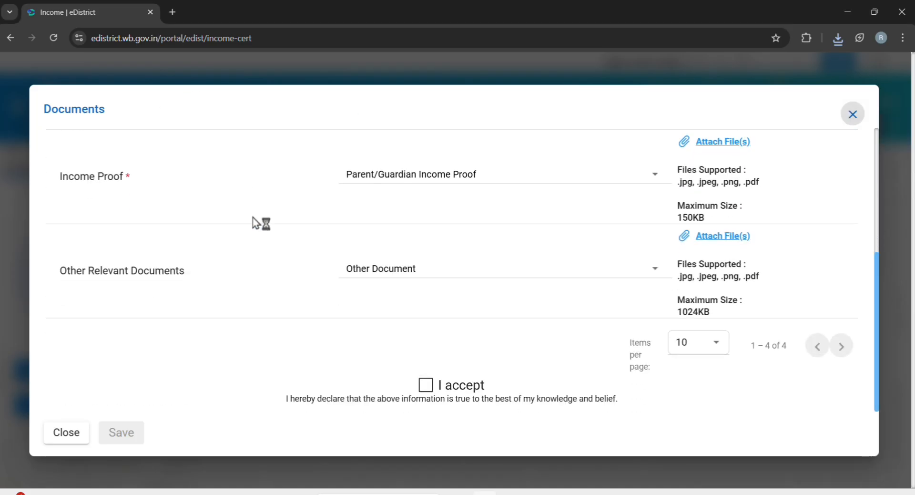
scroll(250, 222, "up", 3)
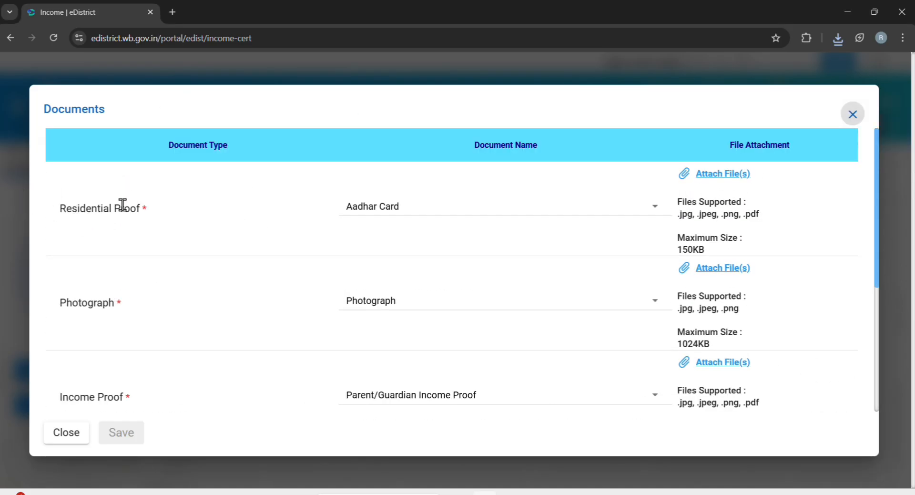
Step: Keep Aadhar Card as Residential Proof and set Income Proof to Gram Pradhan/Municipality Councilor proof
left_click(429, 206)
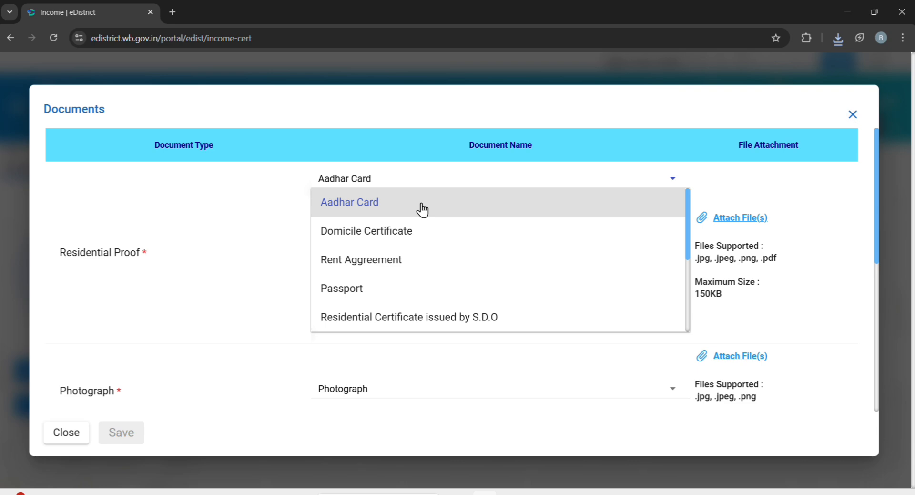
left_click(421, 210)
scroll(231, 256, "down", 5)
scroll(166, 225, "up", 4)
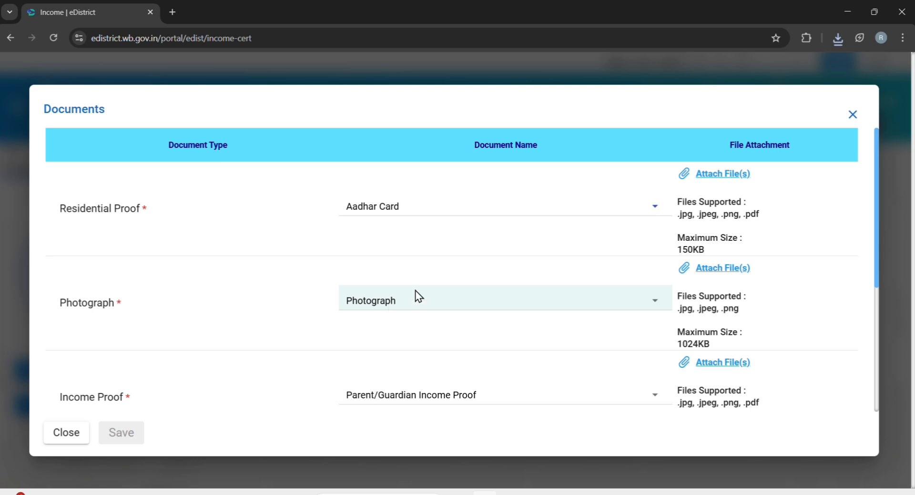
scroll(142, 315, "down", 3)
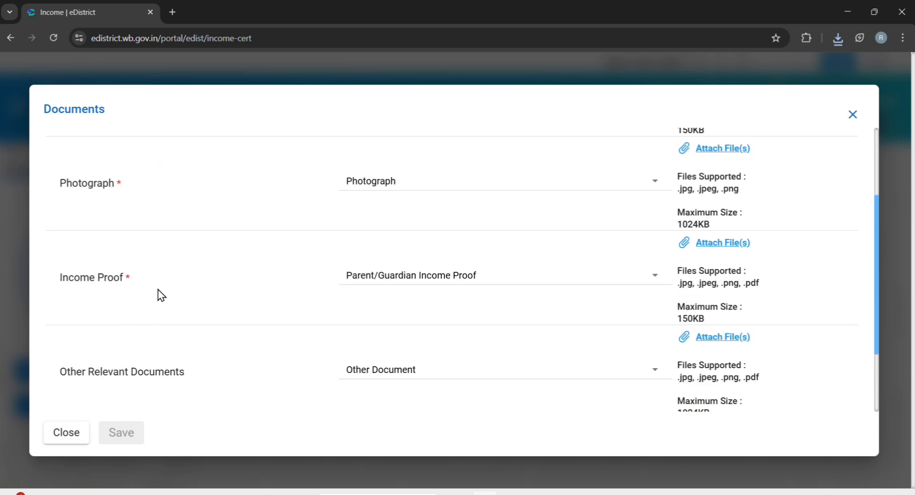
left_click(412, 276)
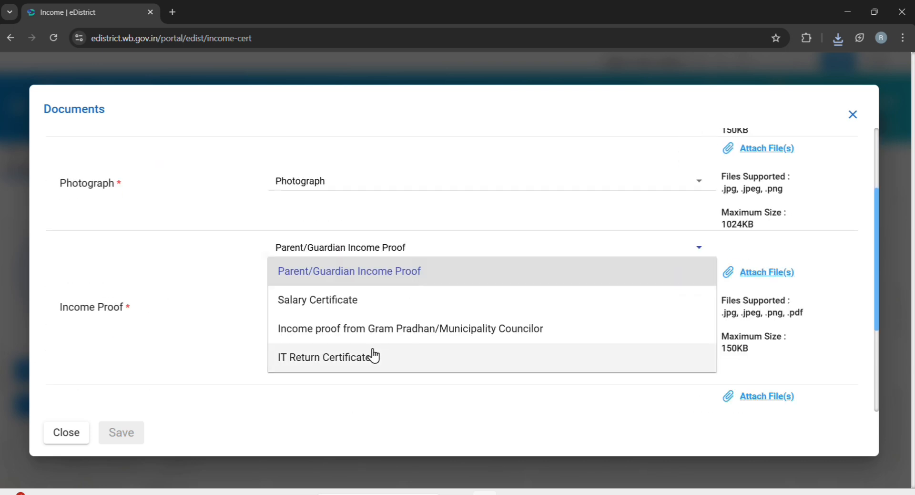
left_click(394, 333)
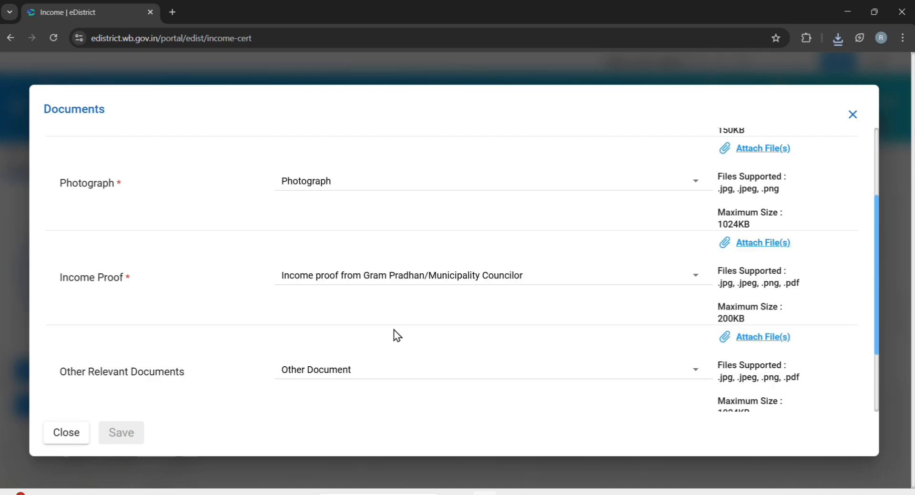
scroll(380, 287, "down", 2)
left_click(347, 313)
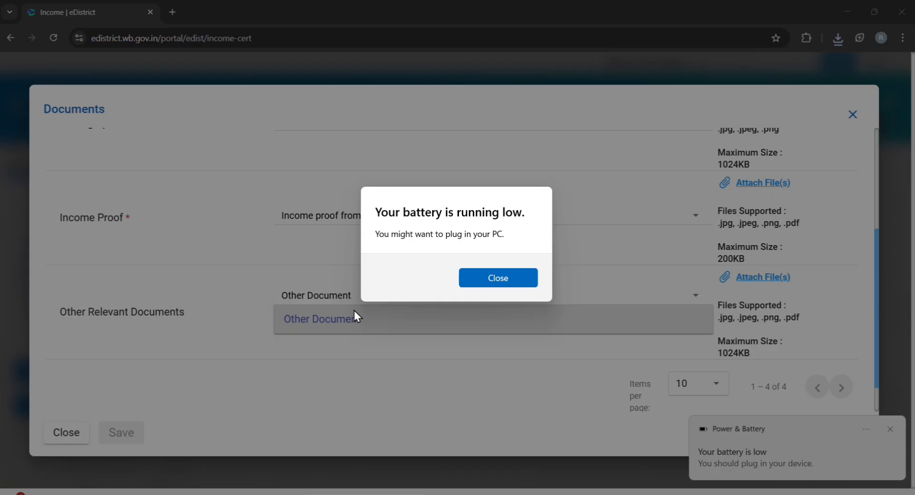
left_click(490, 282)
left_click(445, 305)
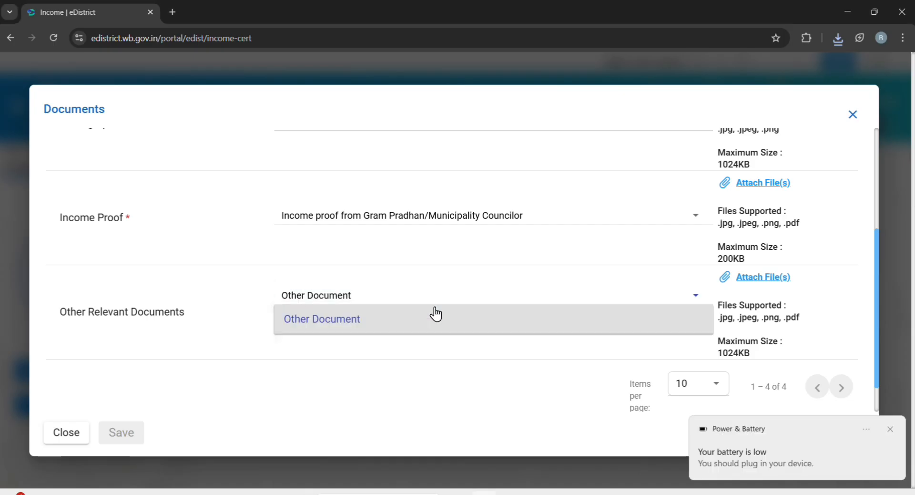
scroll(441, 307, "down", 1)
left_click(419, 275)
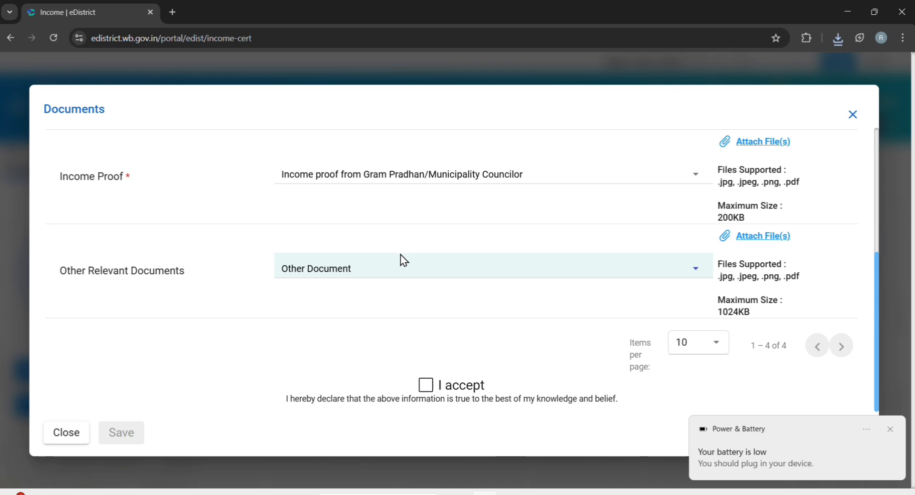
Step: Accept the declaration and keep Photograph as the photograph document name
left_click(432, 389)
scroll(791, 276, "up", 5)
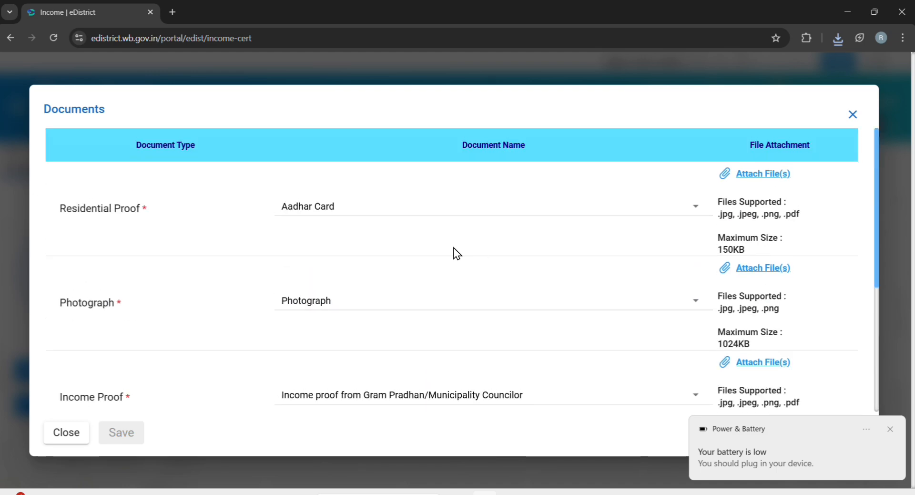
scroll(243, 227, "down", 1)
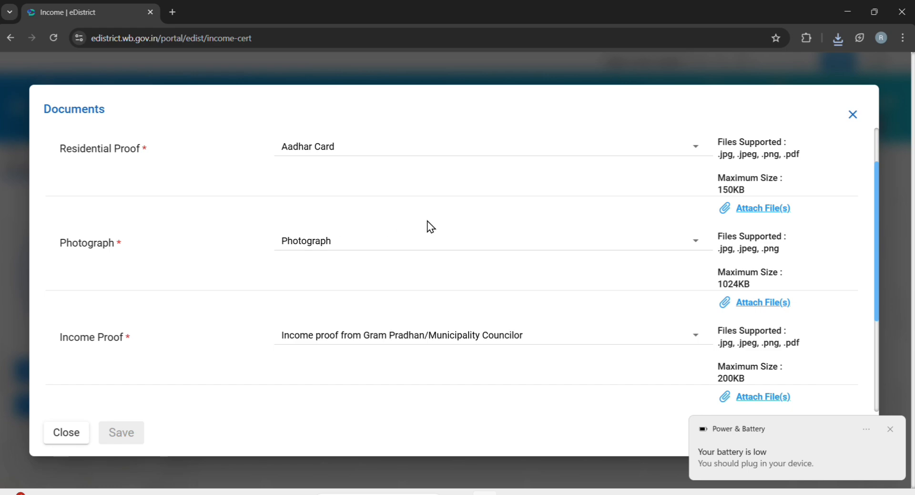
scroll(431, 226, "down", 1)
left_click(427, 196)
left_click(439, 184)
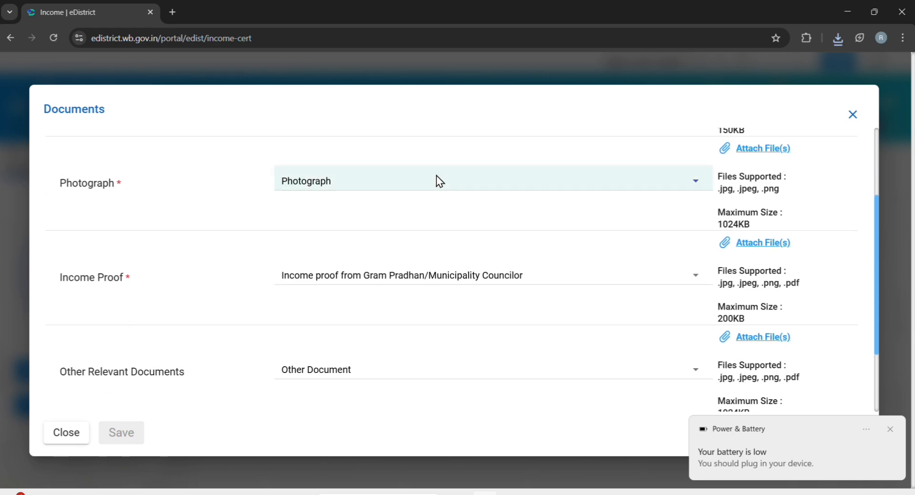
scroll(429, 193, "up", 2)
scroll(381, 265, "down", 3)
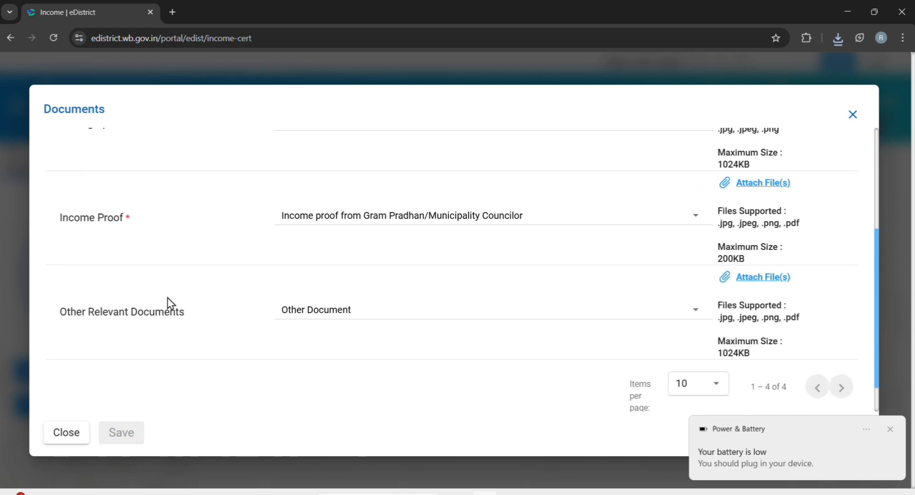
Step: Switch Income Proof to Parent/Guardian Income Proof and return to the top of the form
left_click(383, 224)
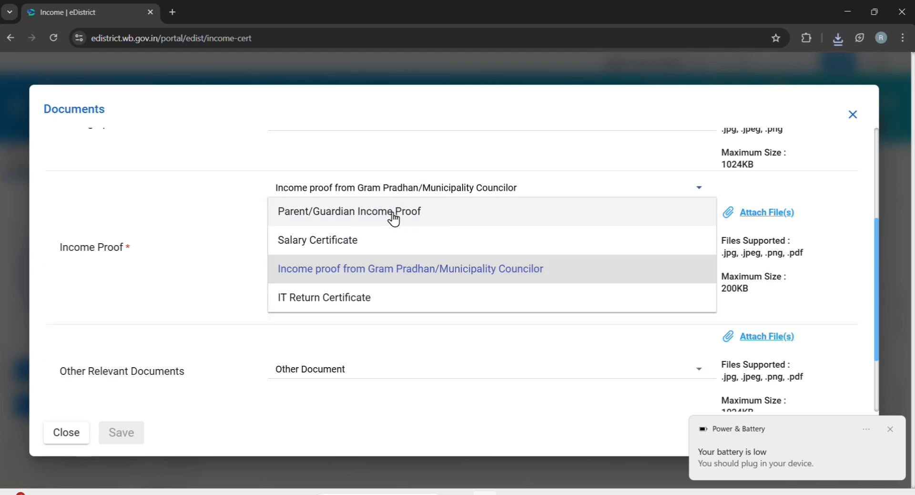
left_click(419, 216)
left_click(378, 210)
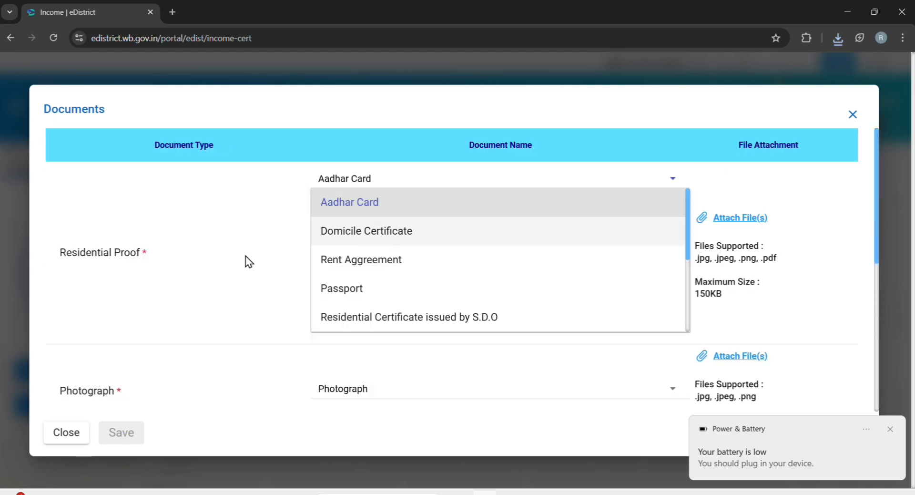
left_click(246, 260)
scroll(294, 264, "down", 2)
left_click(387, 279)
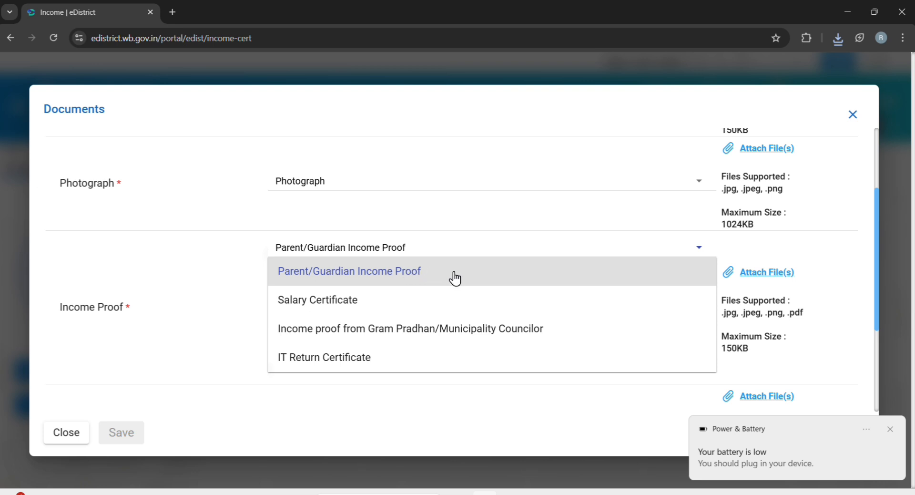
left_click(210, 237)
scroll(524, 243, "down", 2)
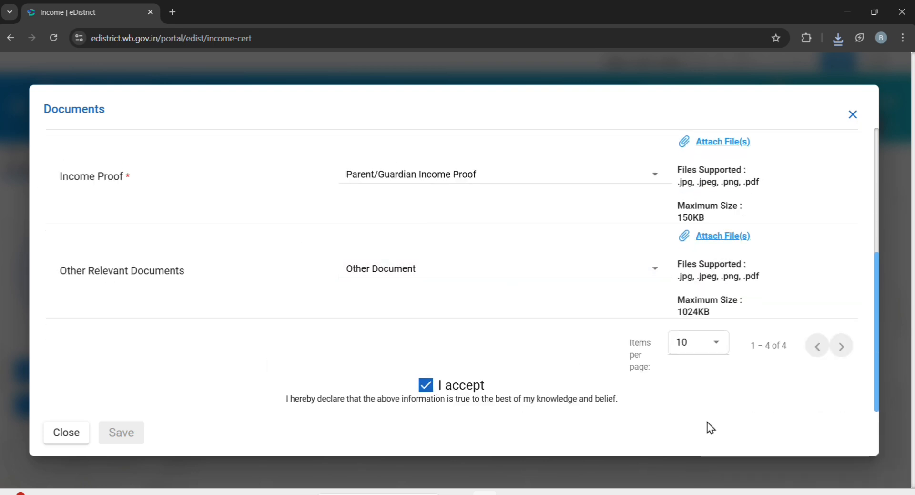
scroll(595, 296, "up", 3)
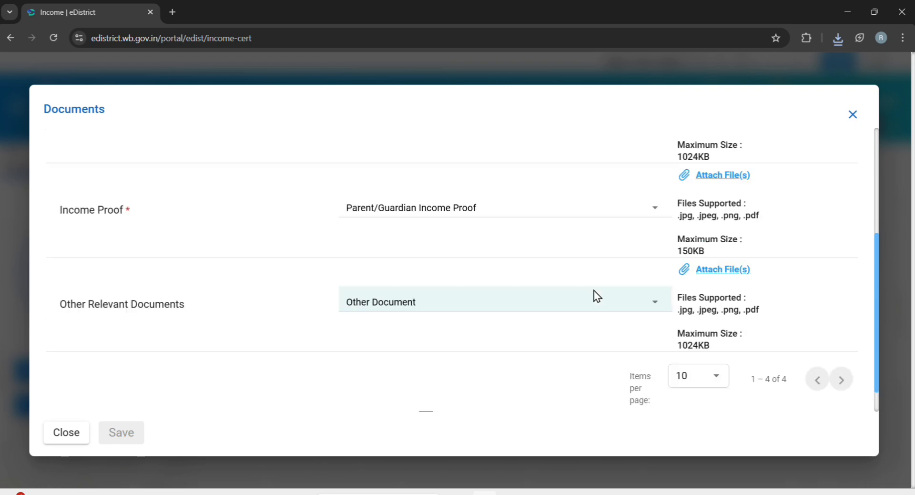
scroll(712, 153, "up", 2)
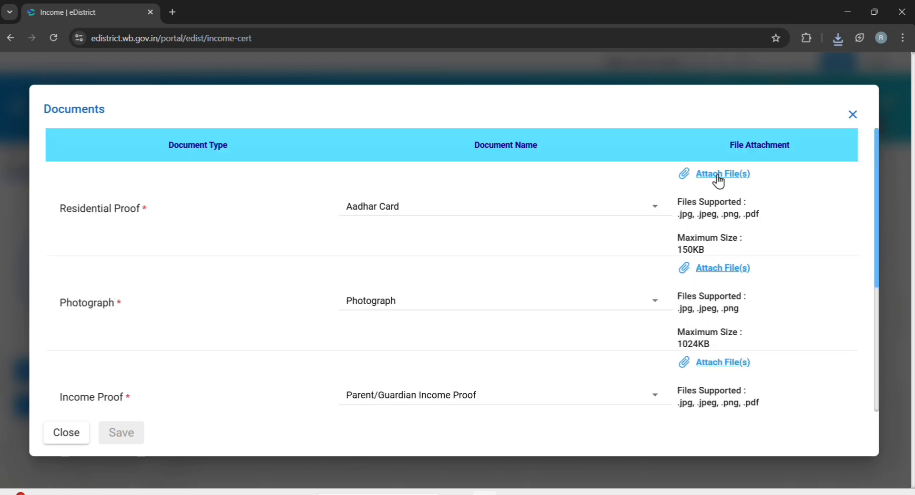
scroll(730, 351, "down", 5)
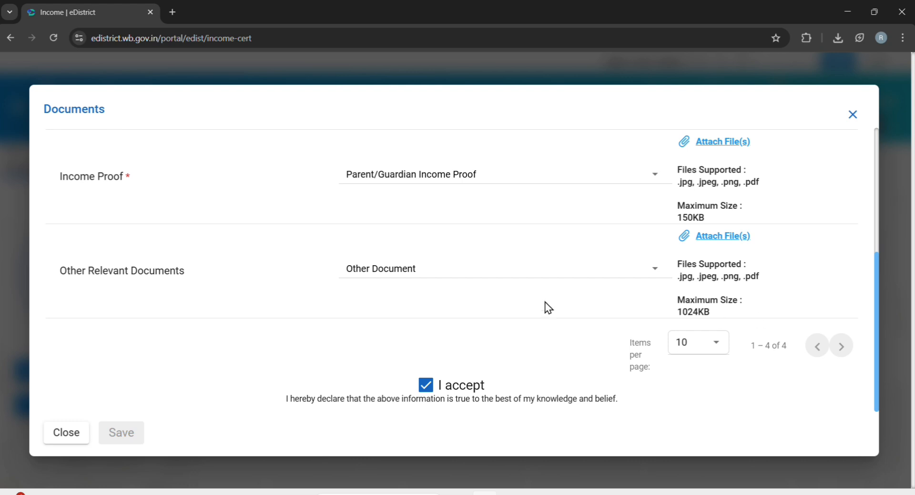
scroll(560, 229, "up", 5)
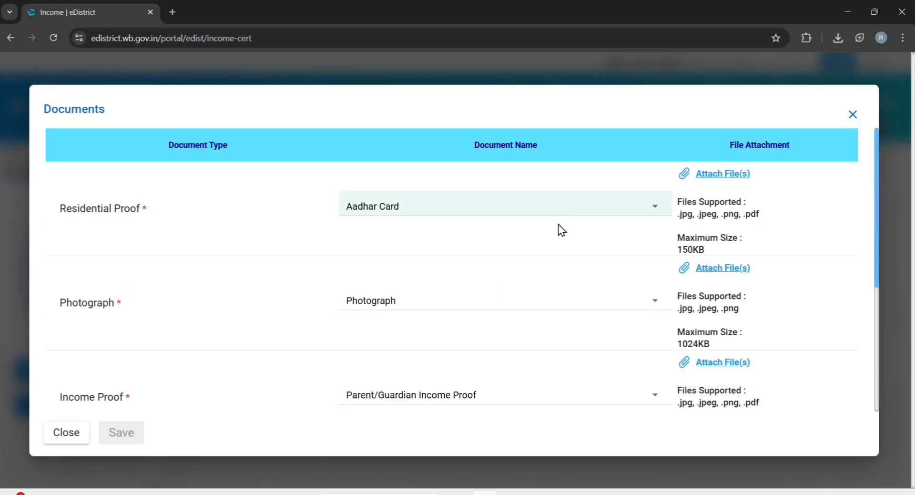
Step: Attempt a JPG as Residential Proof; it is rejected for exceeding the 150KB limit
left_click(698, 176)
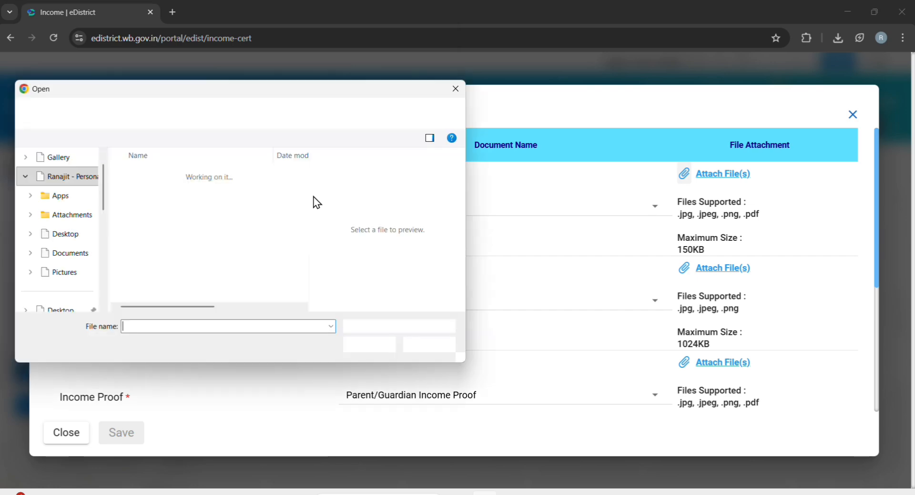
left_click(214, 208)
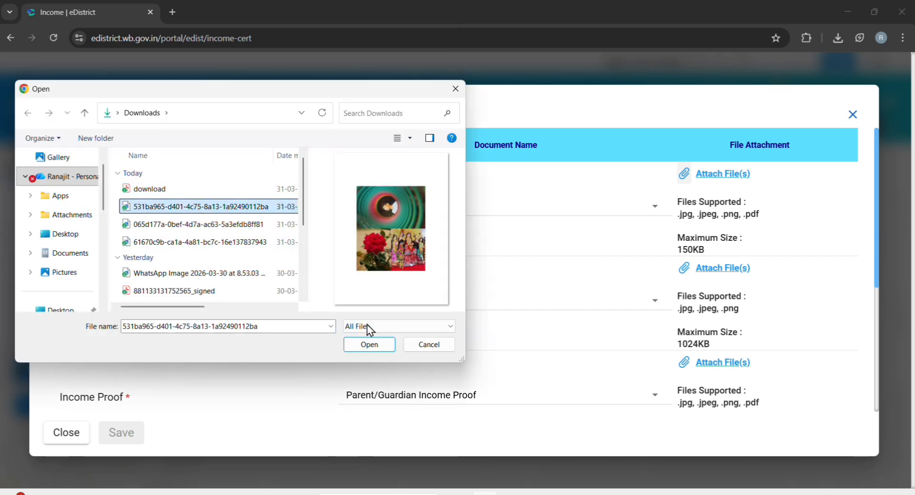
left_click(430, 138)
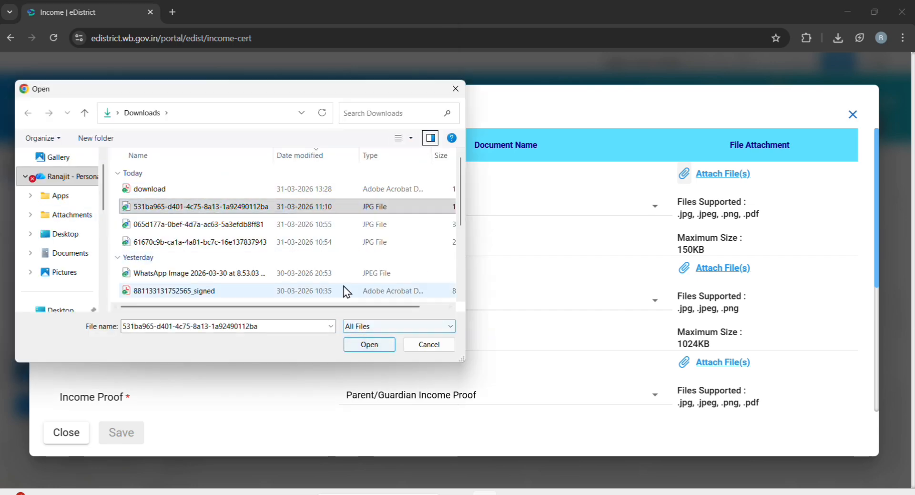
left_click(320, 228)
left_click(369, 344)
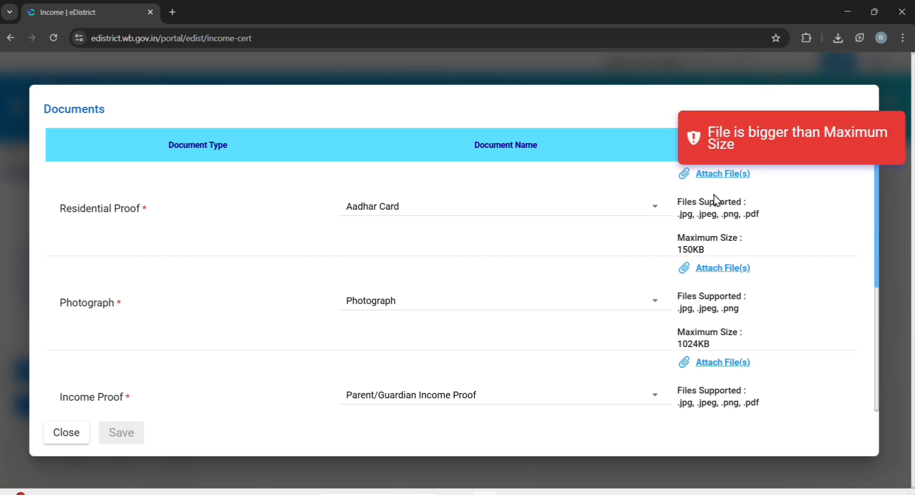
double_click(679, 251)
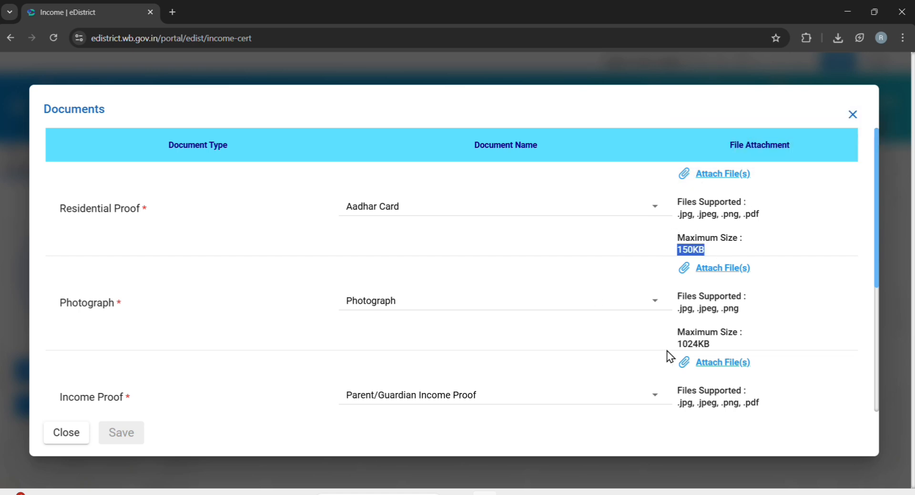
double_click(696, 344)
scroll(676, 194, "down", 1)
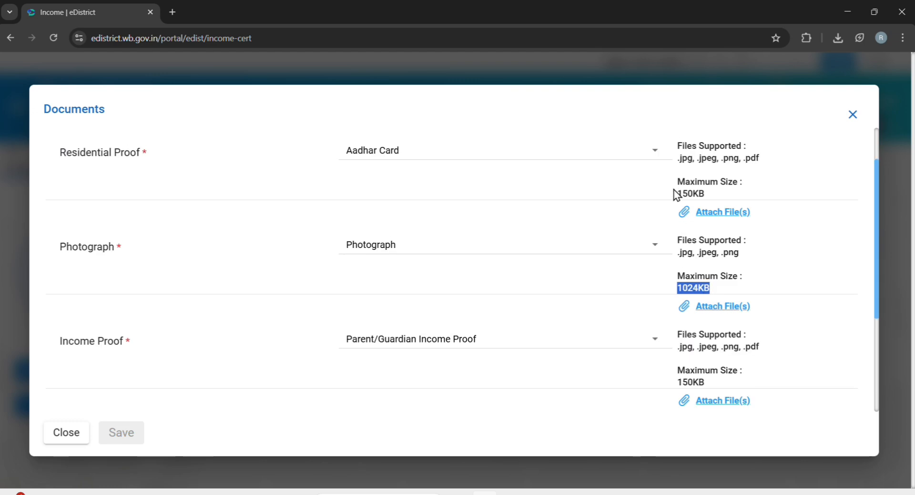
scroll(697, 186, "up", 1)
left_click(696, 182)
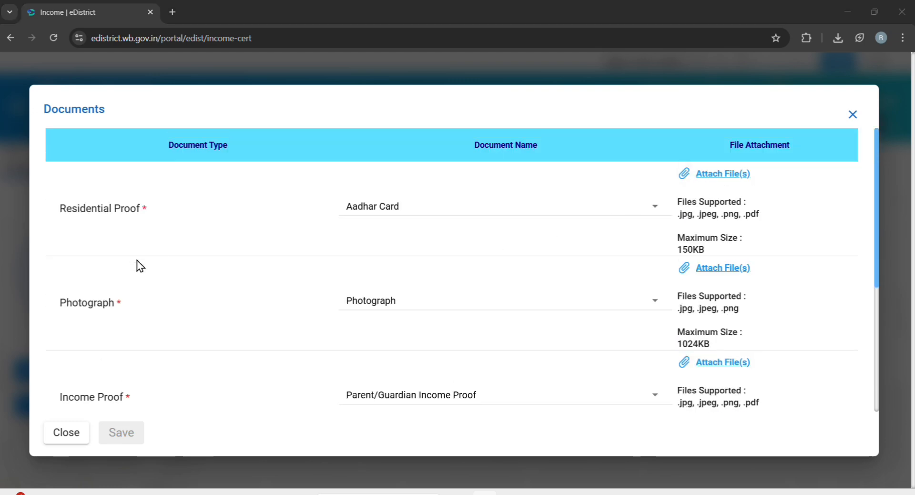
Step: Attach the 8.53.03 PM WhatsApp image as Residential Proof
scroll(164, 260, "down", 1)
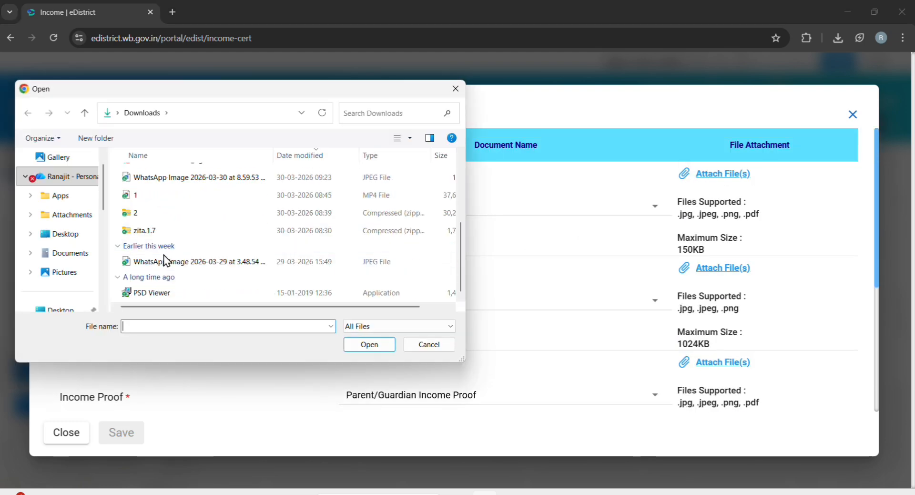
scroll(201, 262, "up", 3)
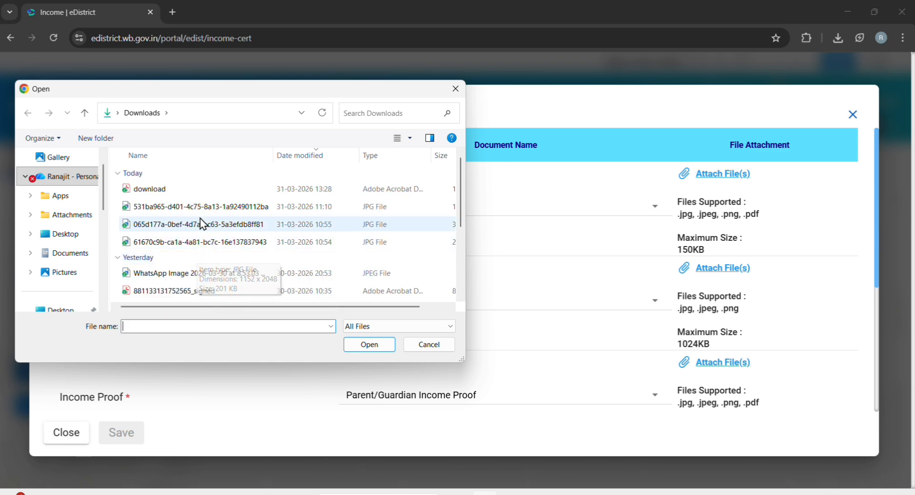
left_click(153, 273)
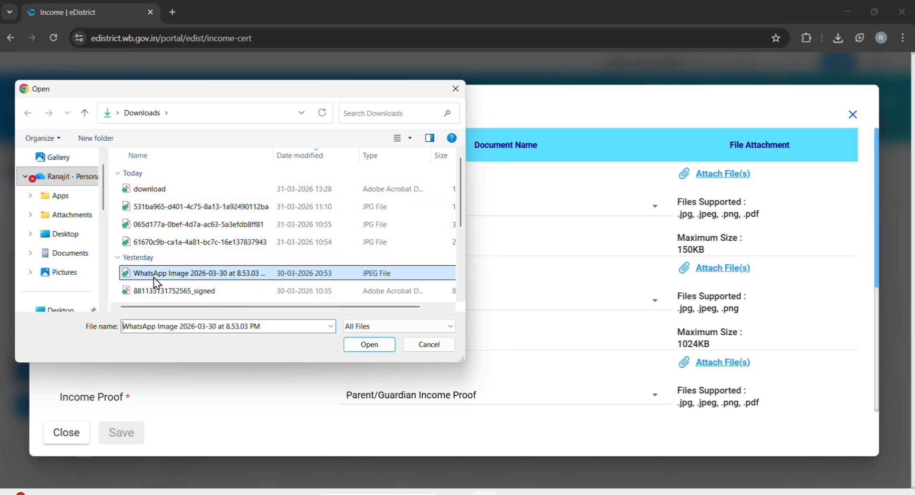
left_click(367, 344)
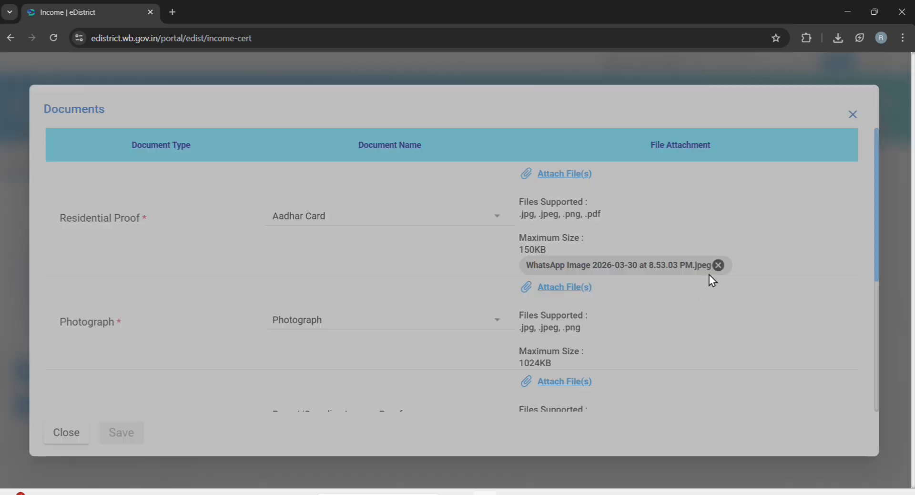
scroll(568, 229, "down", 1)
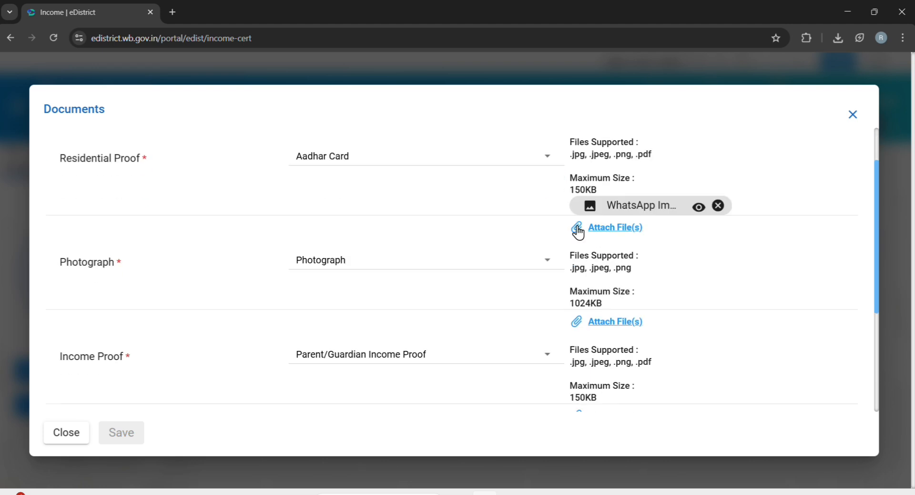
Step: Attach the 8.59.53 AM WhatsApp image as the Photograph
left_click(578, 228)
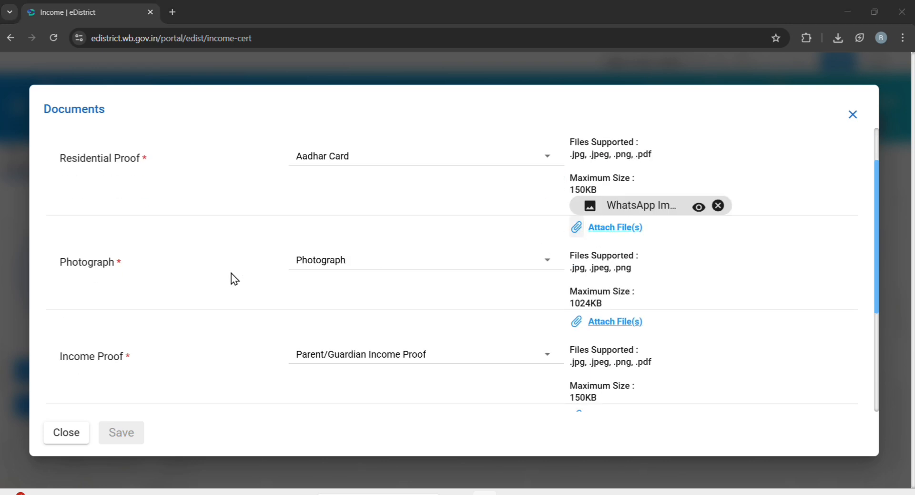
left_click(160, 238)
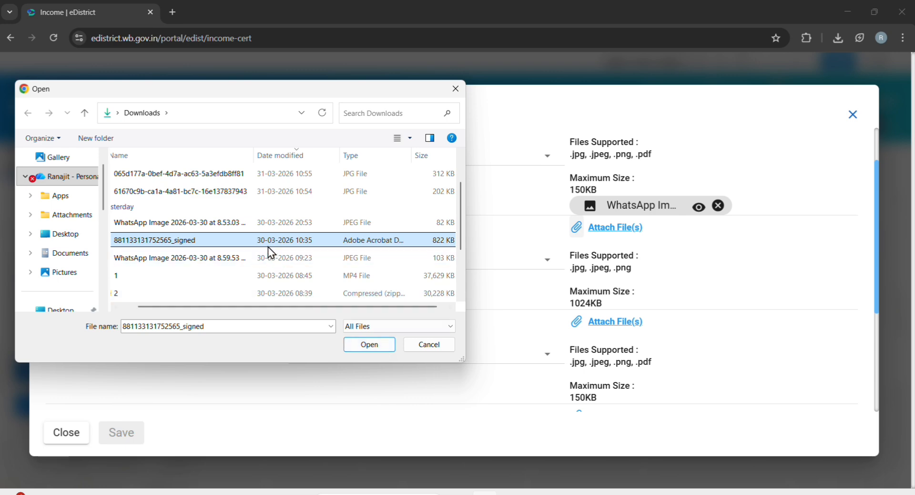
left_click(253, 259)
left_click(359, 342)
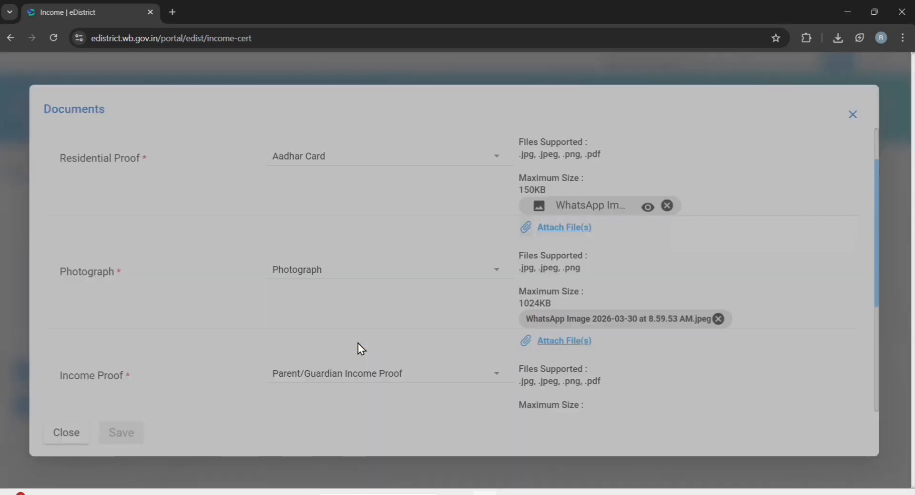
scroll(527, 306, "down", 2)
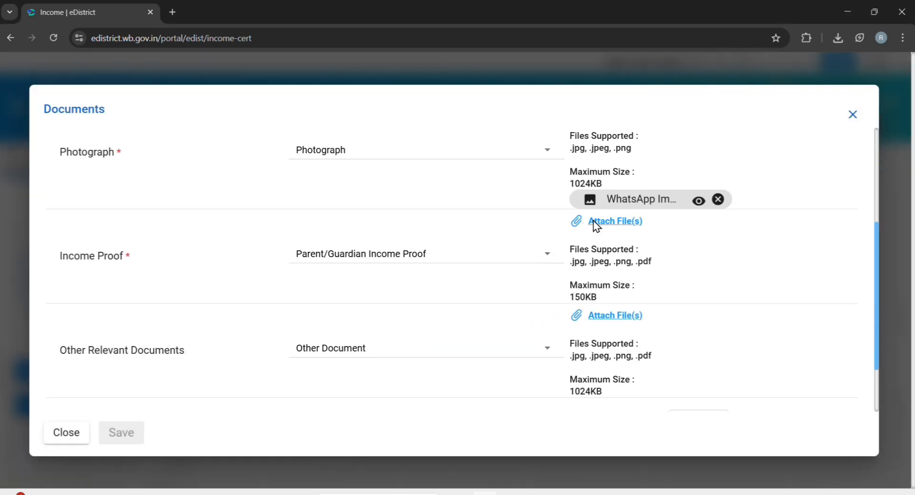
Step: Attach the 2026-03-29 WhatsApp image as Income Proof
left_click(594, 221)
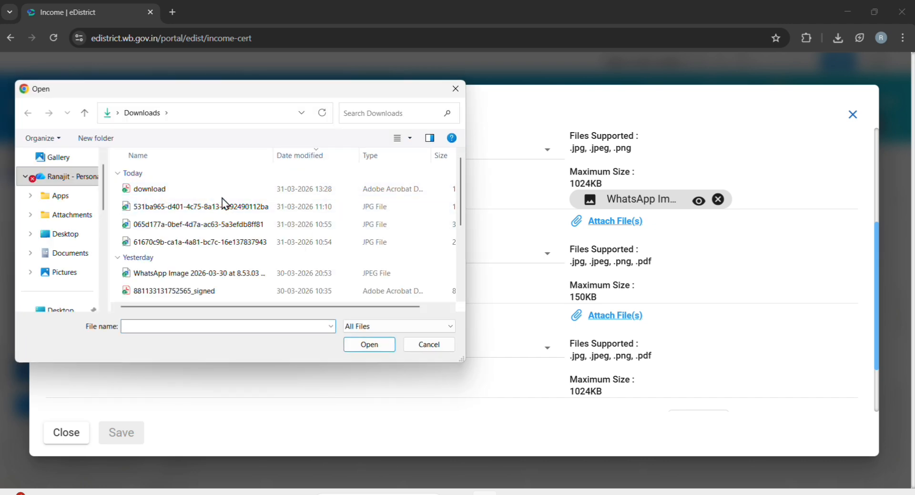
scroll(223, 199, "down", 3)
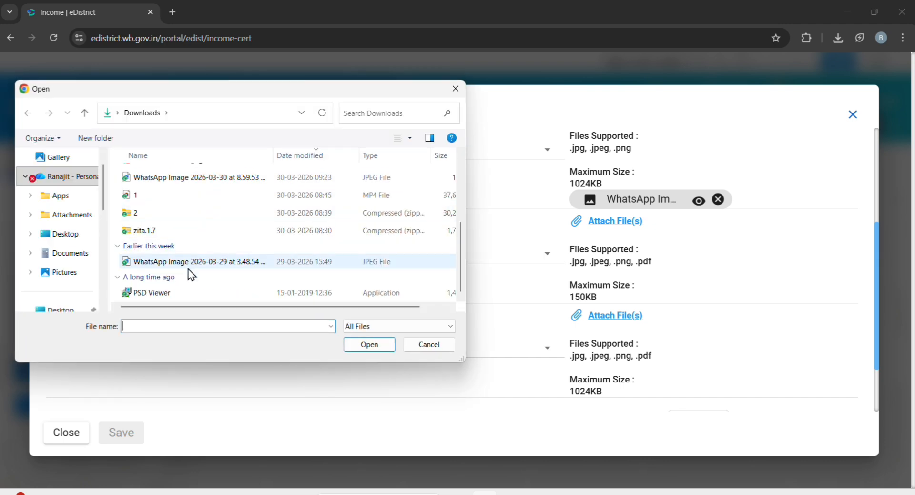
left_click(191, 261)
left_click(357, 344)
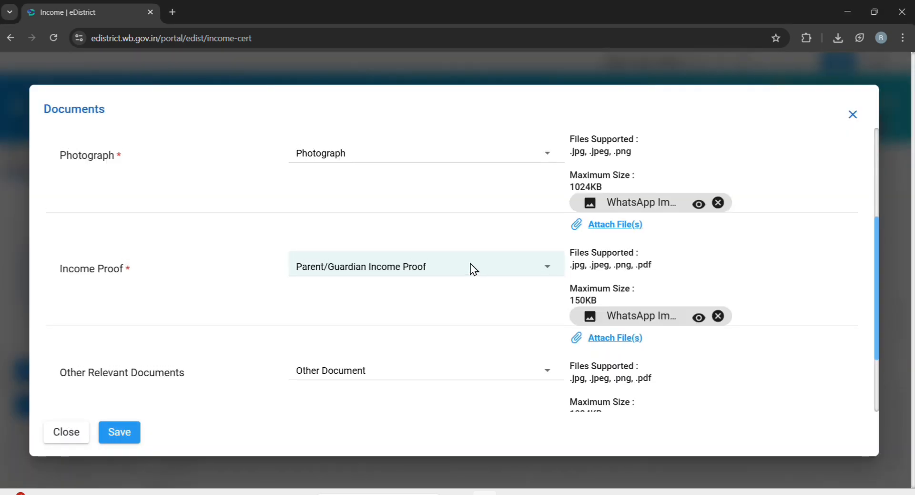
scroll(487, 270, "down", 2)
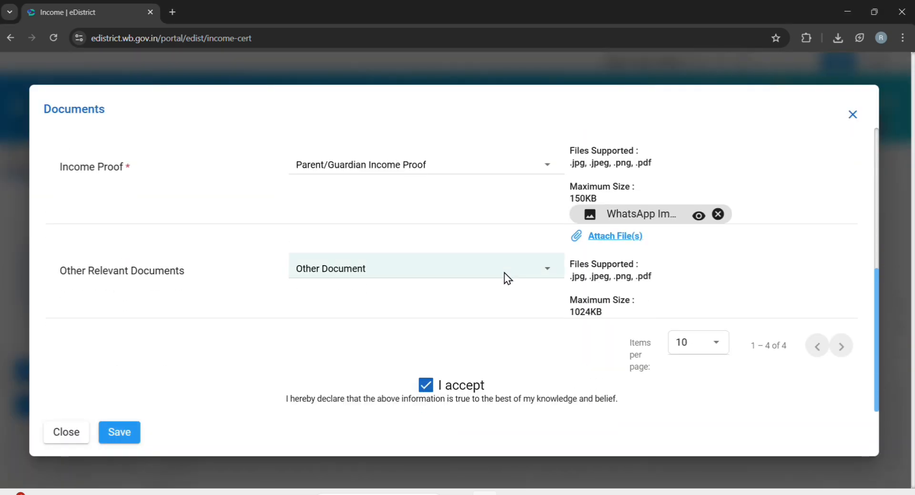
Step: Attach the same 2026-03-29 WhatsApp image under Other Relevant Documents
left_click(575, 240)
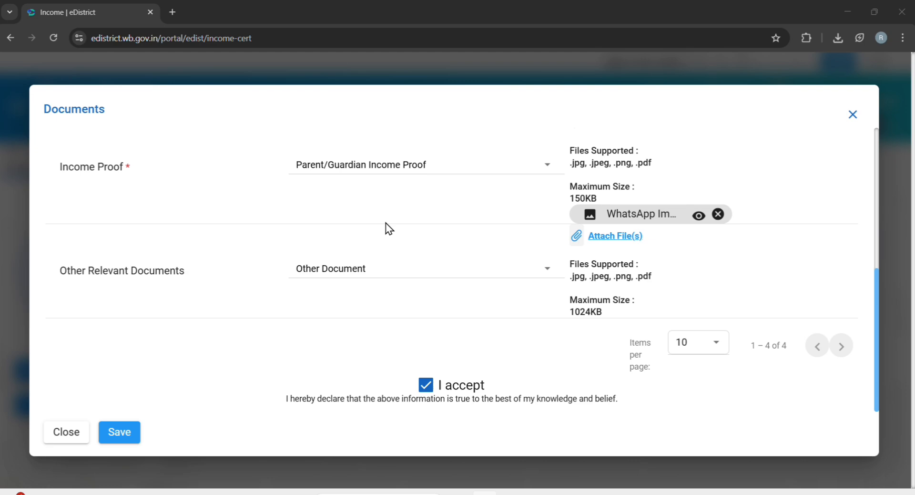
scroll(163, 204, "down", 3)
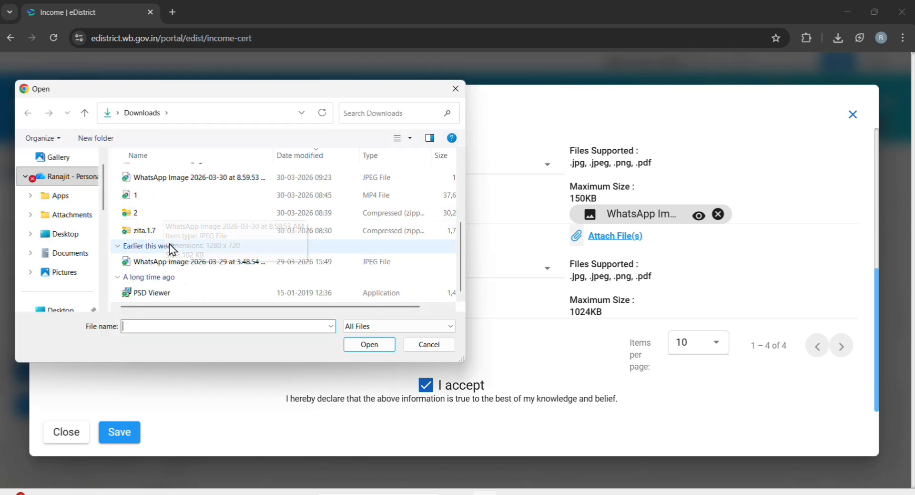
left_click(171, 261)
left_click(368, 345)
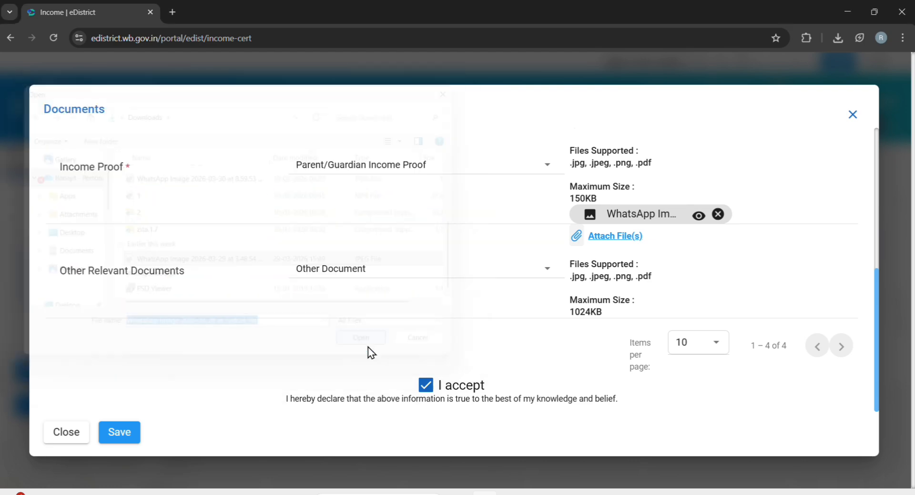
scroll(634, 339, "down", 1)
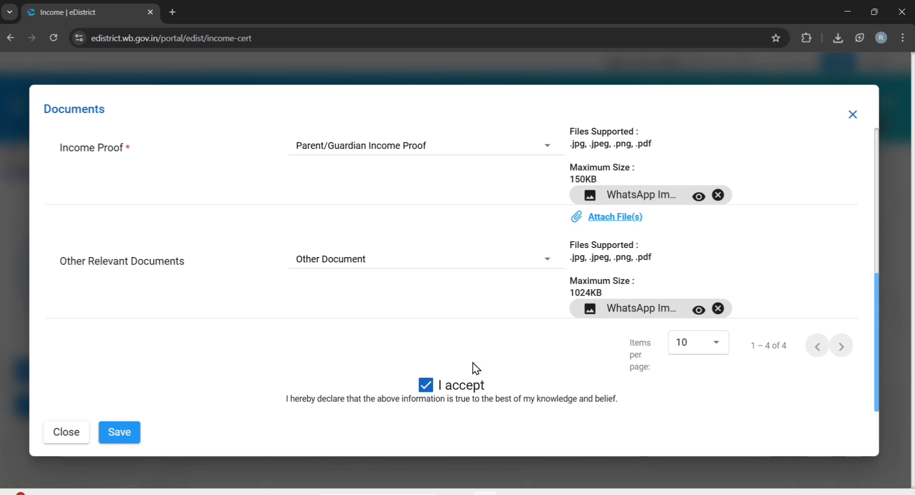
Step: Save the documents, submit the Income Certificate application and download its acknowledgement
left_click(120, 434)
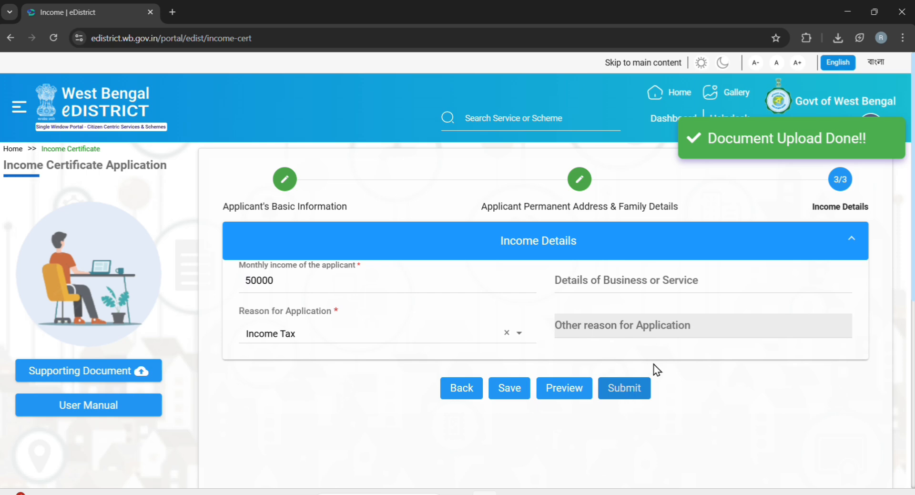
left_click(621, 394)
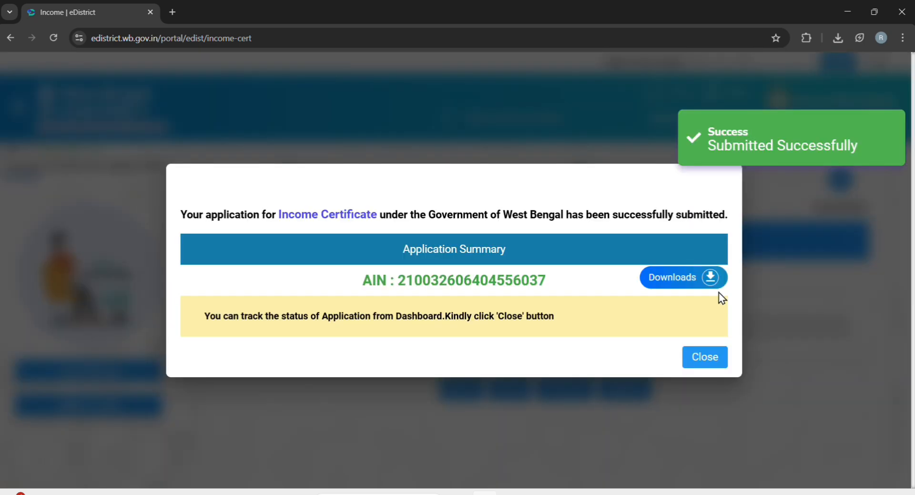
left_click(674, 269)
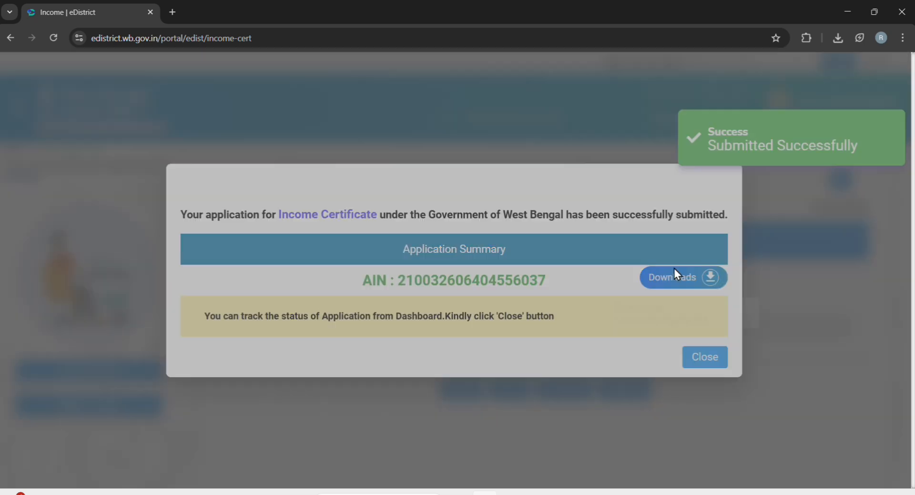